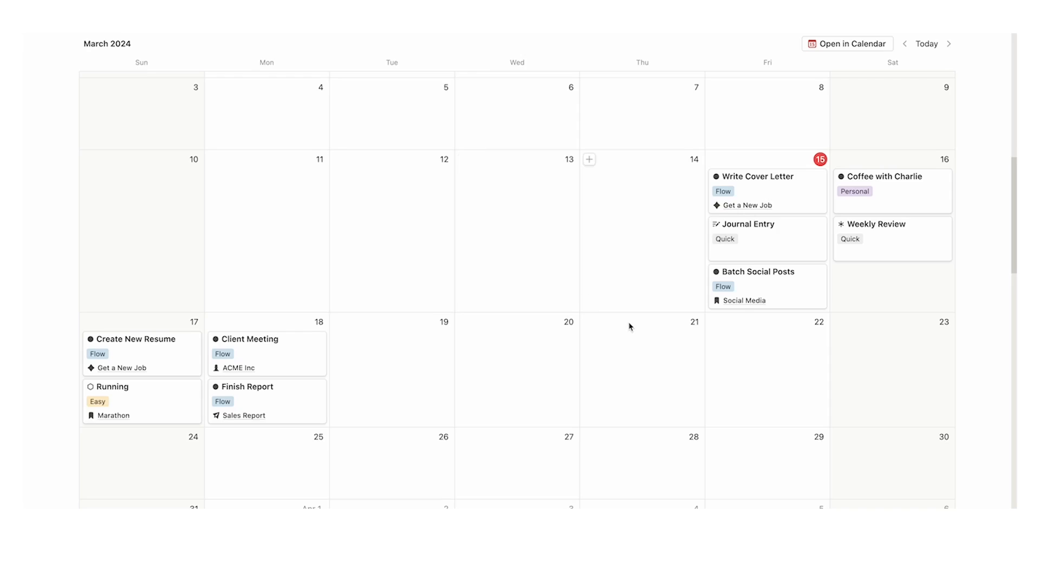
# Step: Open the month view's tasks in Notion Calendar and add a "New Task" event on Friday 15 from 6:45 to 9:30 AM
pyautogui.scroll(5, 630, 325)
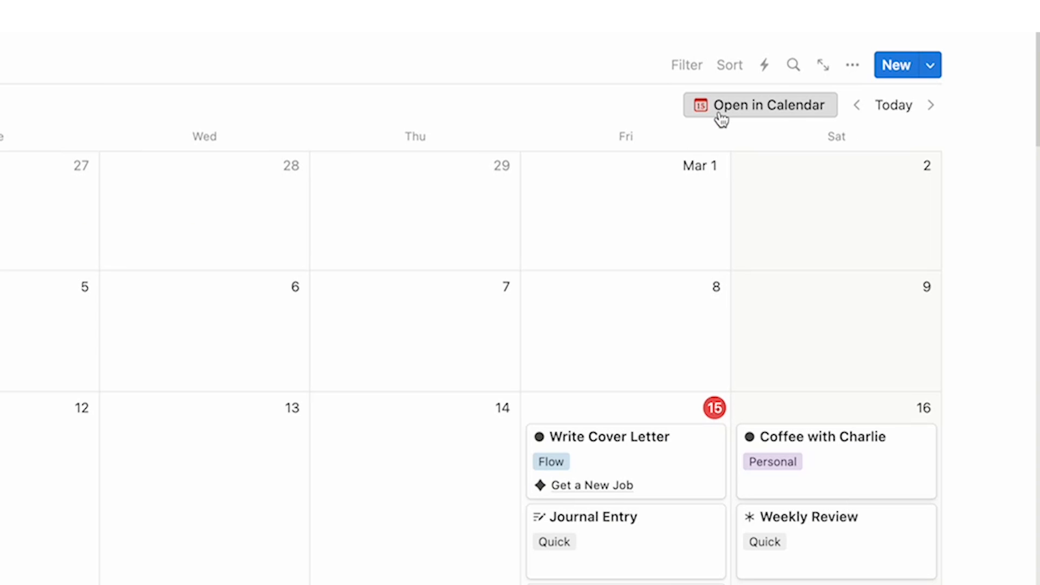
pyautogui.click(721, 119)
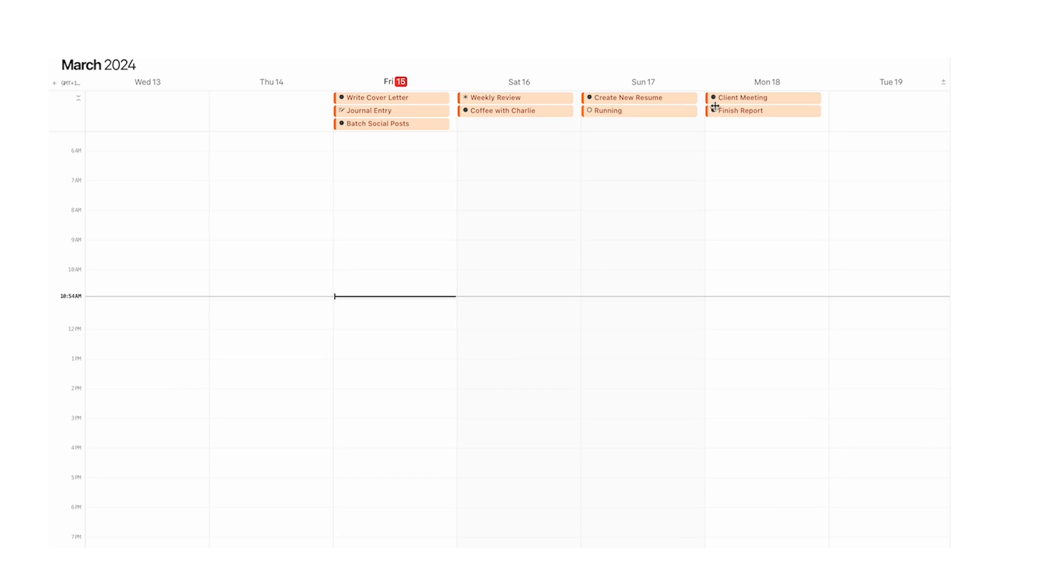
pyautogui.moveTo(378, 179); pyautogui.dragTo(377, 262)
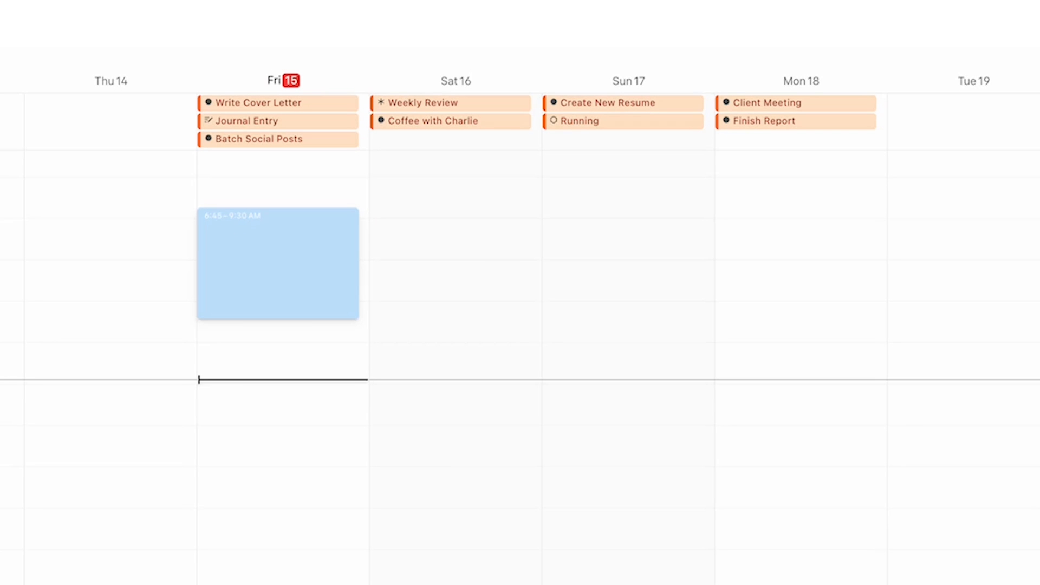
pyautogui.write('New Task')
pyautogui.click(307, 332)
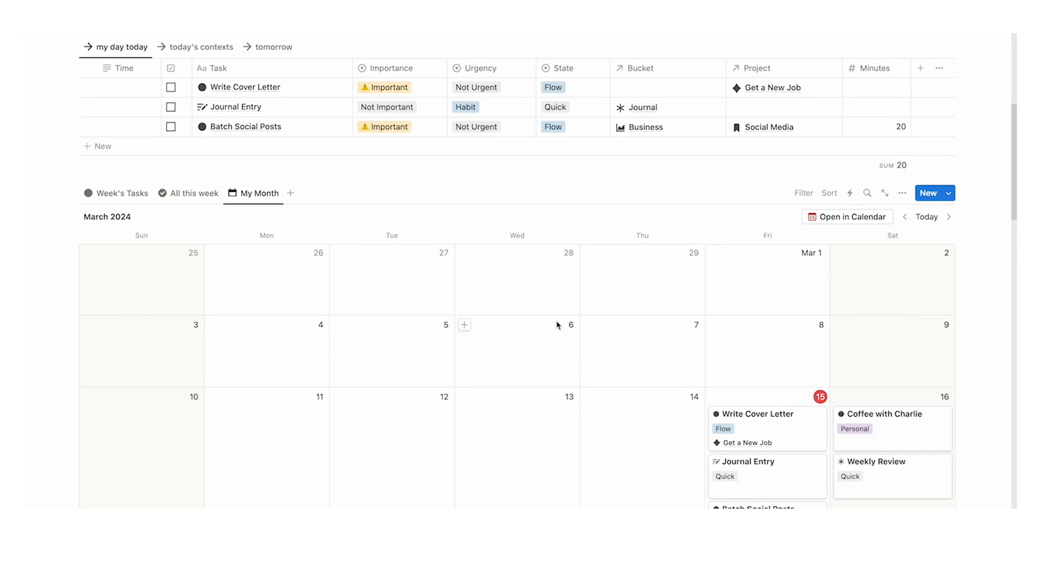
# Step: Add a "New Task Here" task to March 15 in Notion's month view, and delete it in Notion Calendar
pyautogui.scroll(-3, 557, 325)
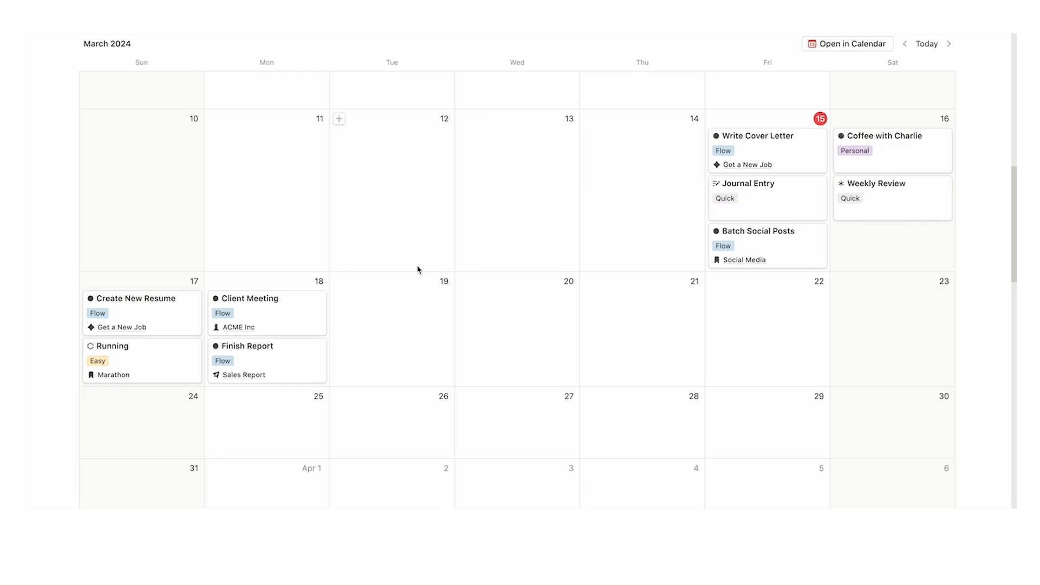
pyautogui.click(714, 119)
pyautogui.write('New Task Here')
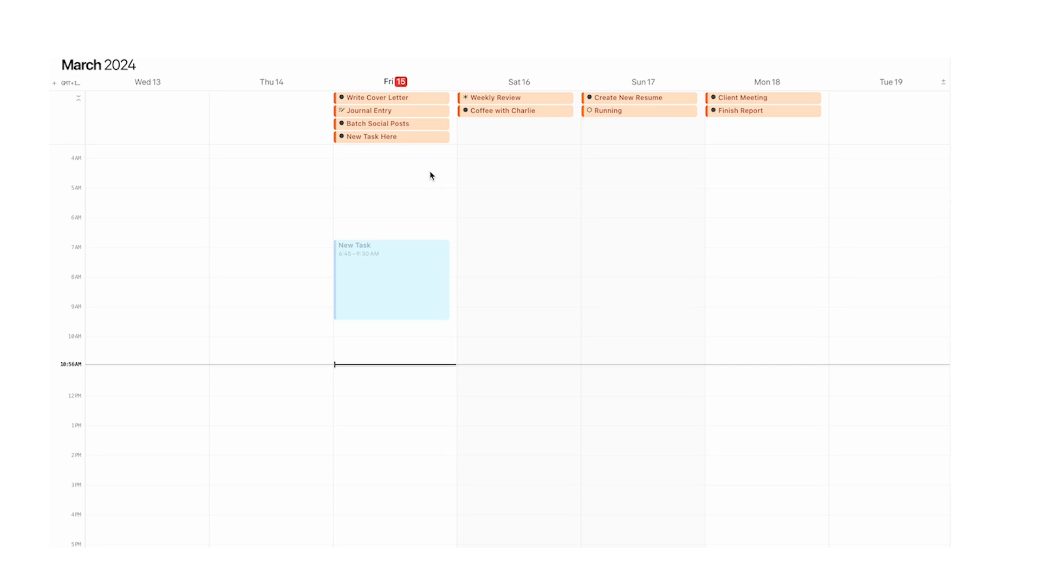
pyautogui.click(414, 139)
pyautogui.press('Delete')
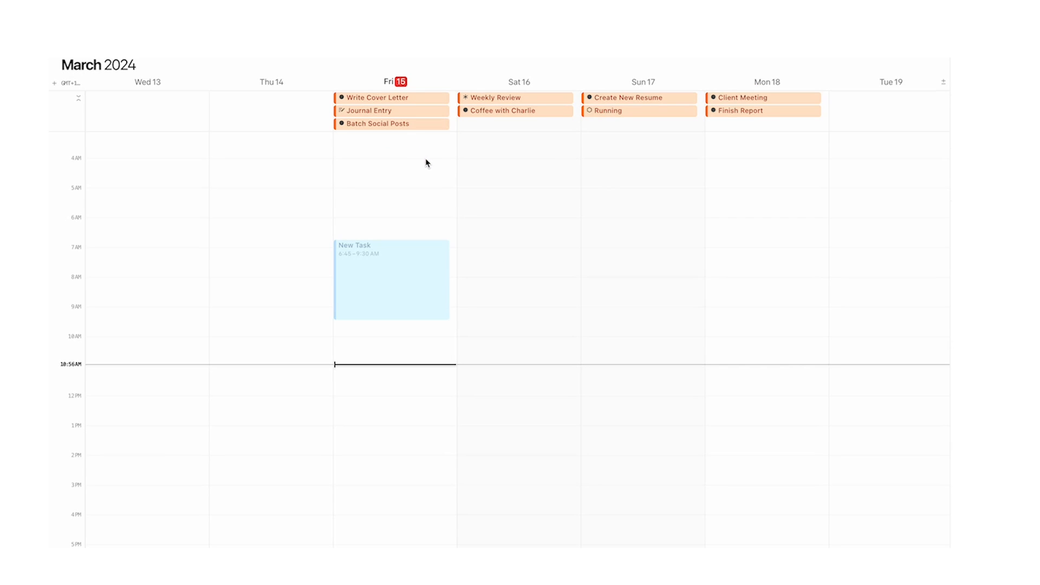
# Step: Reassign the New Task event on Friday 15 to the Notion task database calendar
pyautogui.click(415, 263)
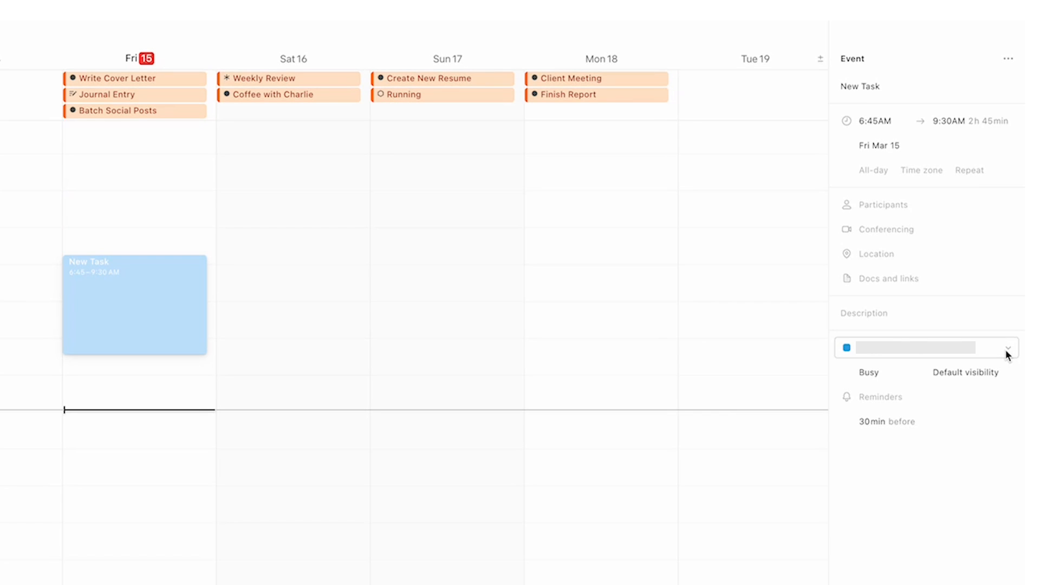
pyautogui.click(1006, 350)
pyautogui.click(767, 507)
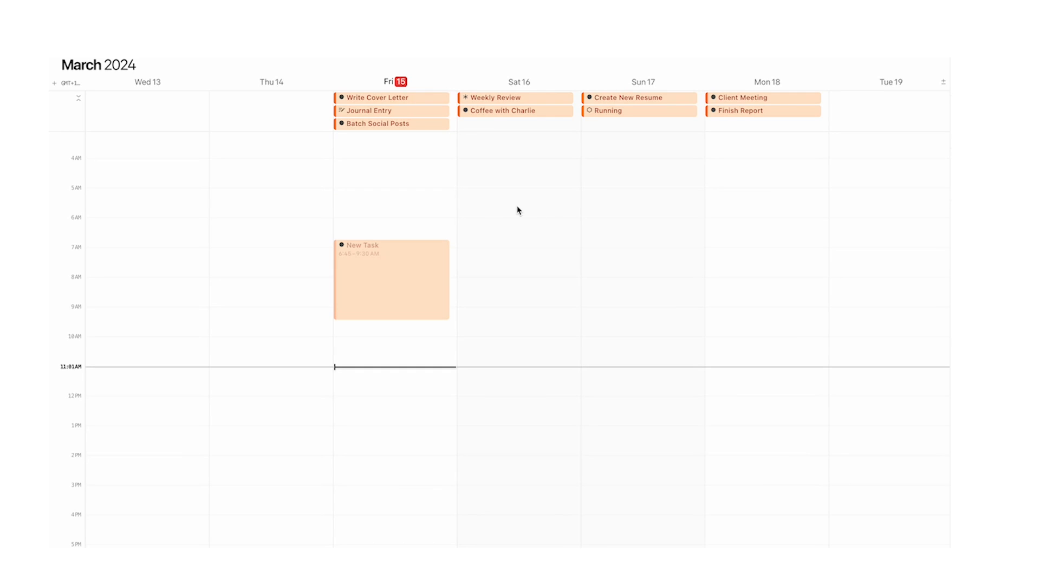
# Step: Create a "Running" event on Friday 15 from 4 to 5 AM
pyautogui.moveTo(385, 161); pyautogui.dragTo(386, 193)
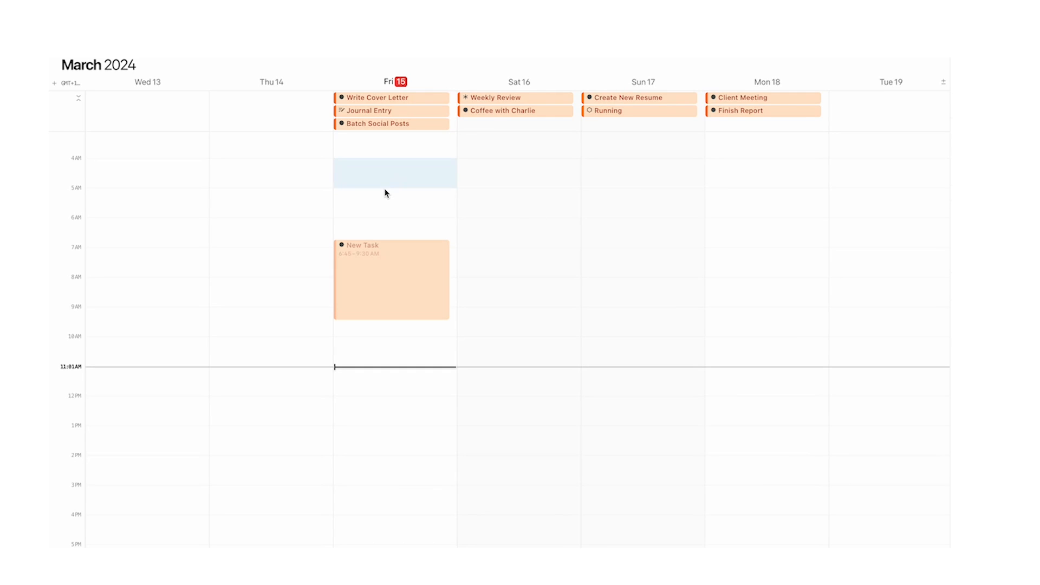
pyautogui.write('Running')
pyautogui.click(462, 223)
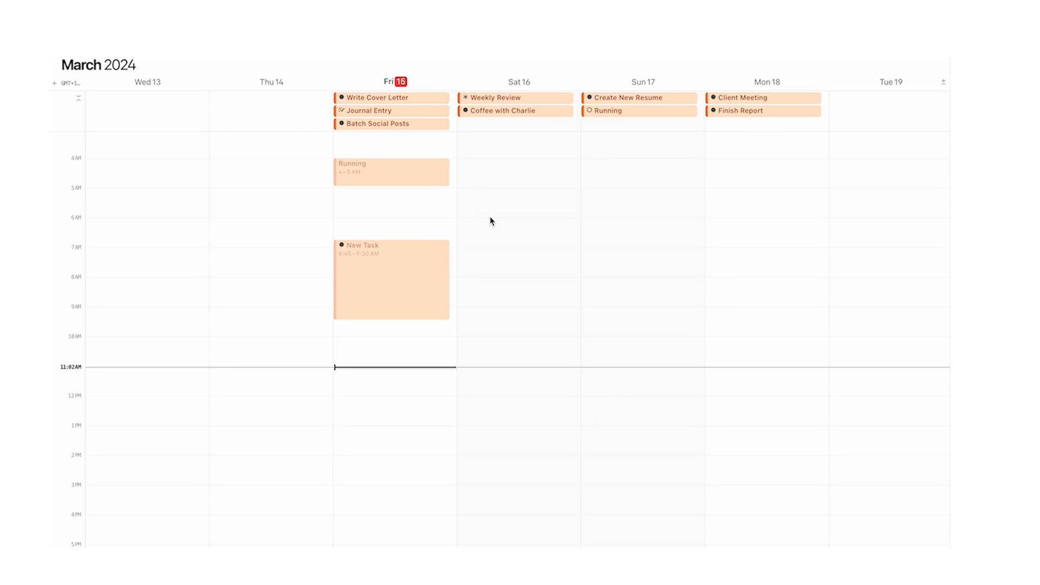
# Step: Duplicate Friday's Running event to Saturday 16, Sunday 17 and Monday 18 in the same 4–5 AM slot
pyautogui.click(399, 166)
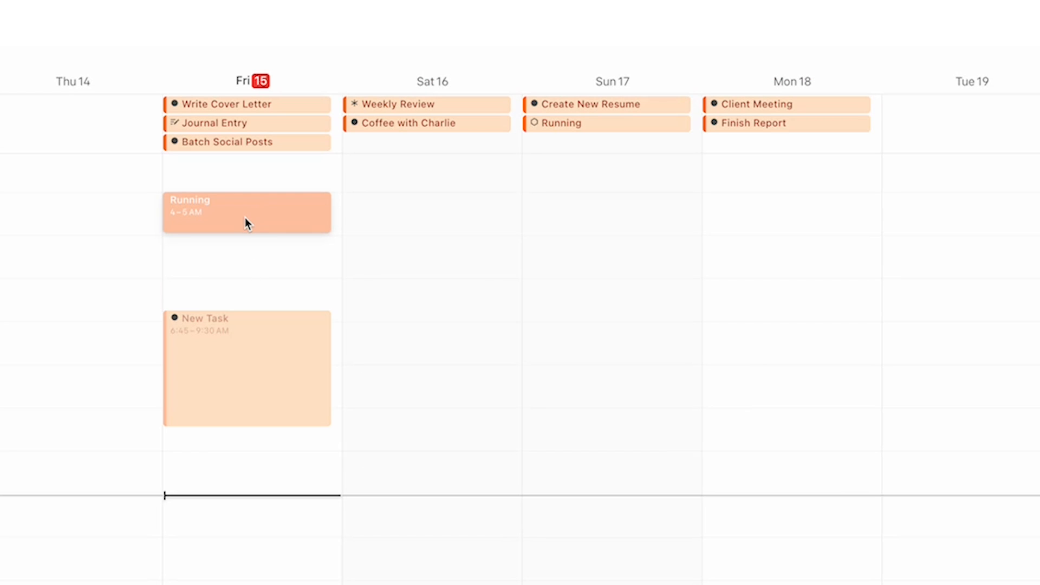
pyautogui.moveTo(245, 218); pyautogui.dragTo(588, 220)
pyautogui.moveTo(588, 220); pyautogui.dragTo(748, 224)
pyautogui.click(684, 314)
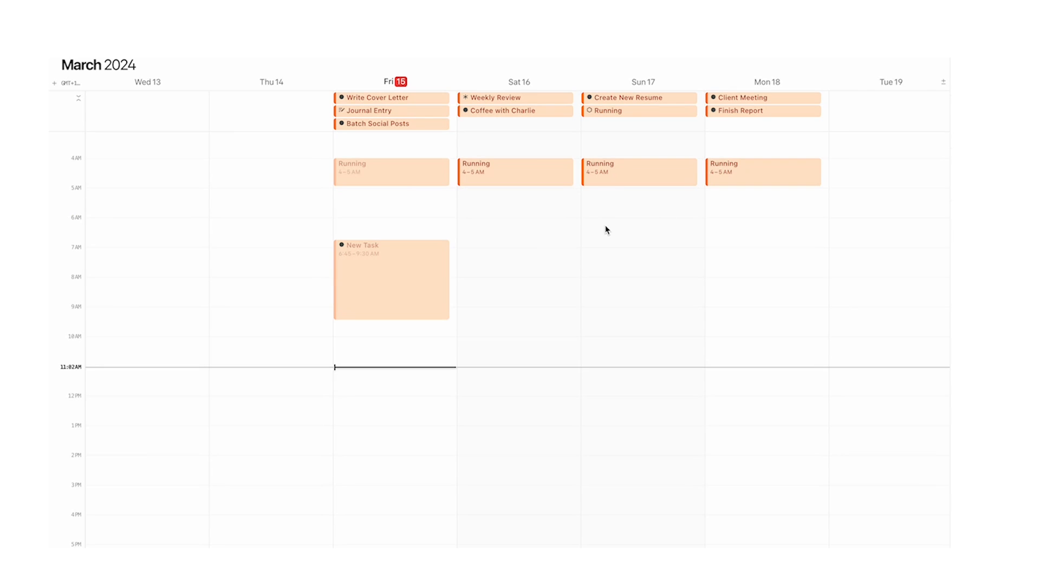
# Step: On Friday, extend Batch Social Posts to 1 PM and schedule Write Cover Letter from 1:30 to 4:30 PM and Journal Entry at 1 PM
pyautogui.hscroll(3, 613, 230)
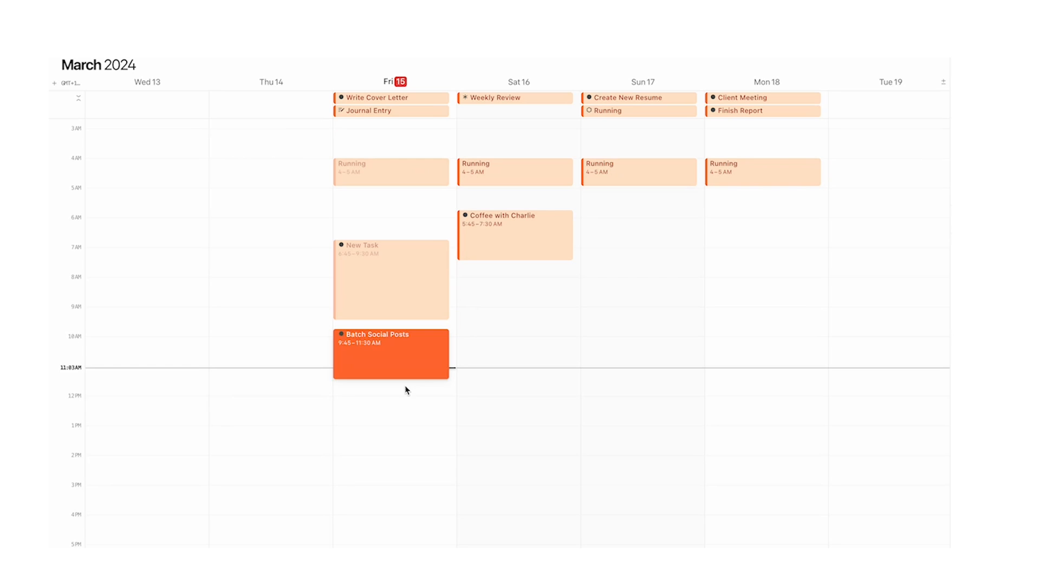
pyautogui.moveTo(404, 386); pyautogui.dragTo(406, 424)
pyautogui.moveTo(363, 103); pyautogui.dragTo(399, 525)
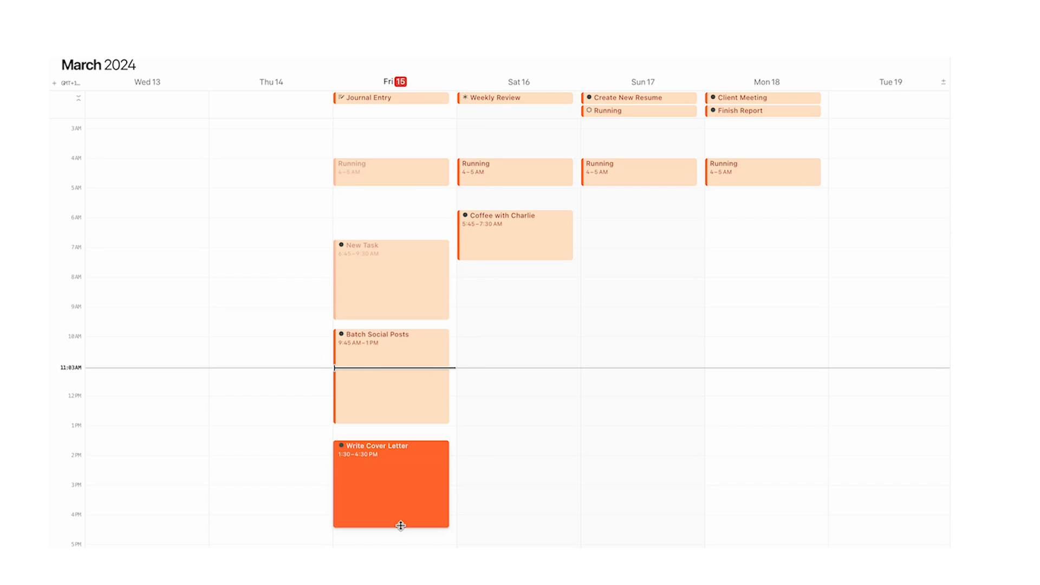
pyautogui.moveTo(388, 102); pyautogui.dragTo(387, 428)
pyautogui.click(386, 431)
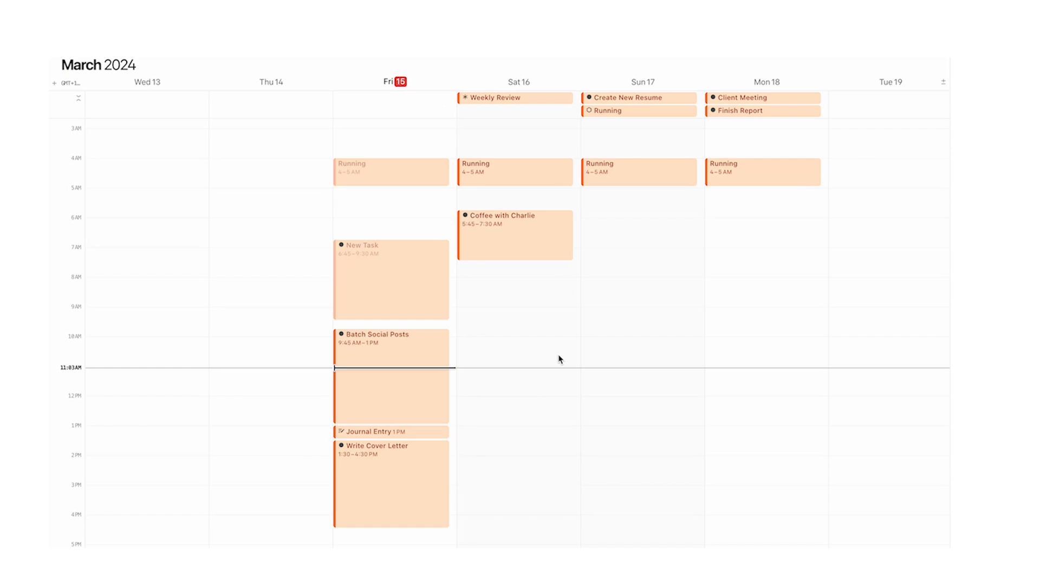
# Step: Schedule Weekly Review on Saturday 7:45–9 AM, and Create New Resume 5:30–9:45 AM and the all-day Running task 3–4:15 PM on Sunday
pyautogui.moveTo(505, 100); pyautogui.dragTo(516, 307)
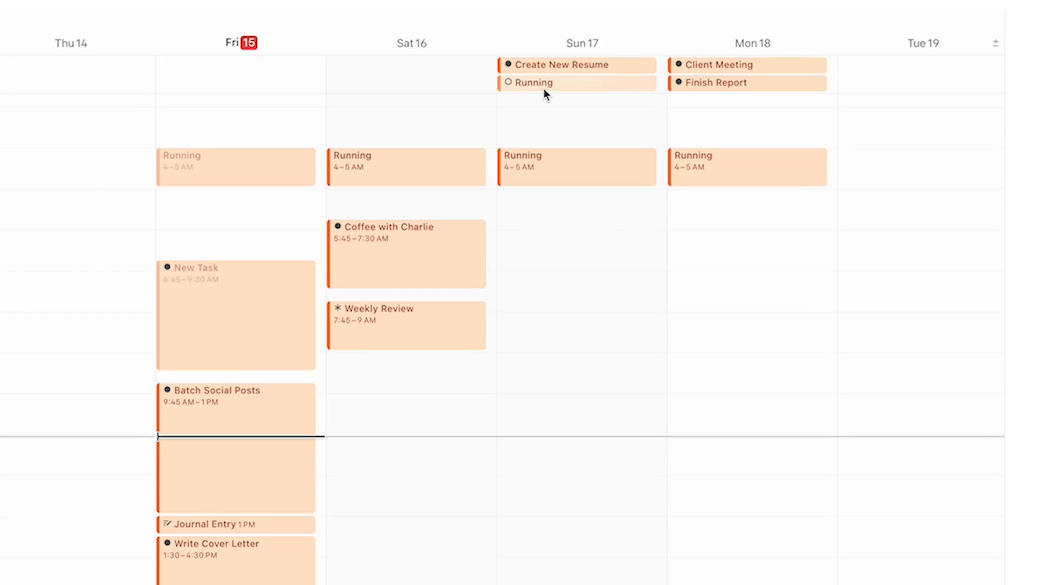
pyautogui.moveTo(544, 89); pyautogui.dragTo(606, 541)
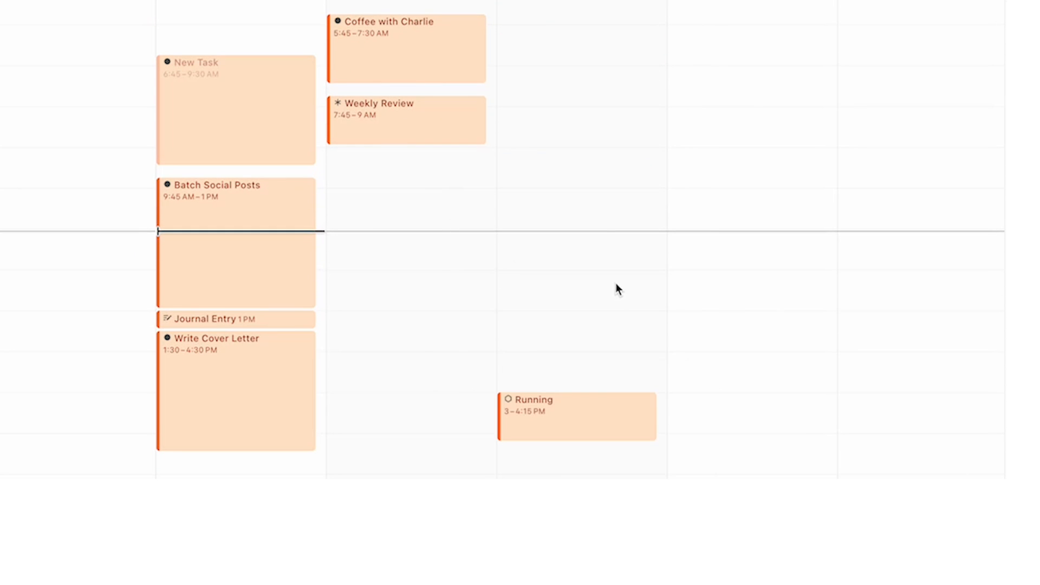
pyautogui.moveTo(633, 98); pyautogui.dragTo(636, 328)
# Step: Schedule Monday's Finish Report from 6:15 to 9:30 AM and Client Meeting from 9:45 AM to 2 PM
pyautogui.moveTo(786, 112); pyautogui.dragTo(778, 237)
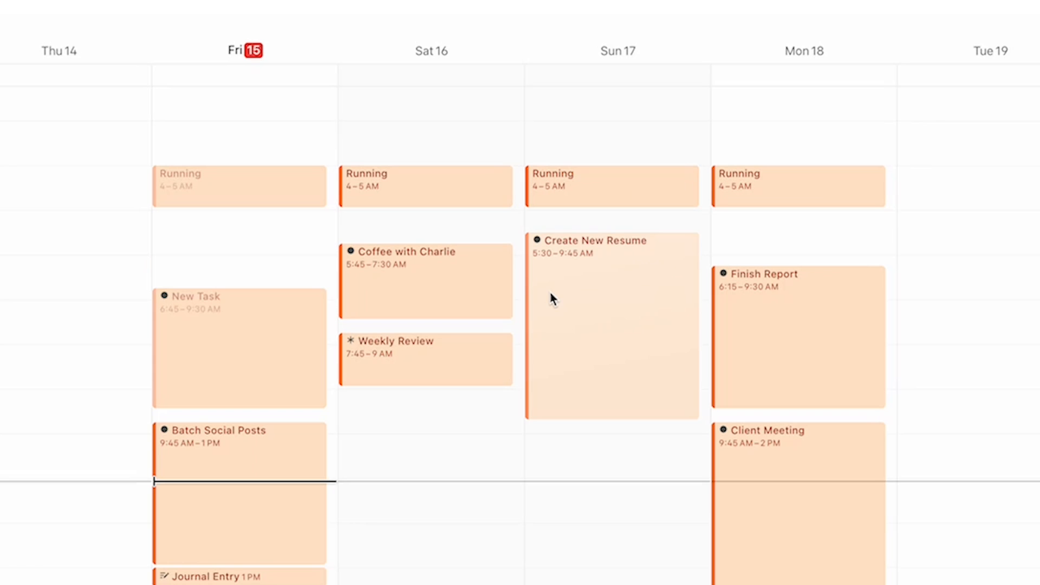
pyautogui.click(599, 243)
pyautogui.click(683, 134)
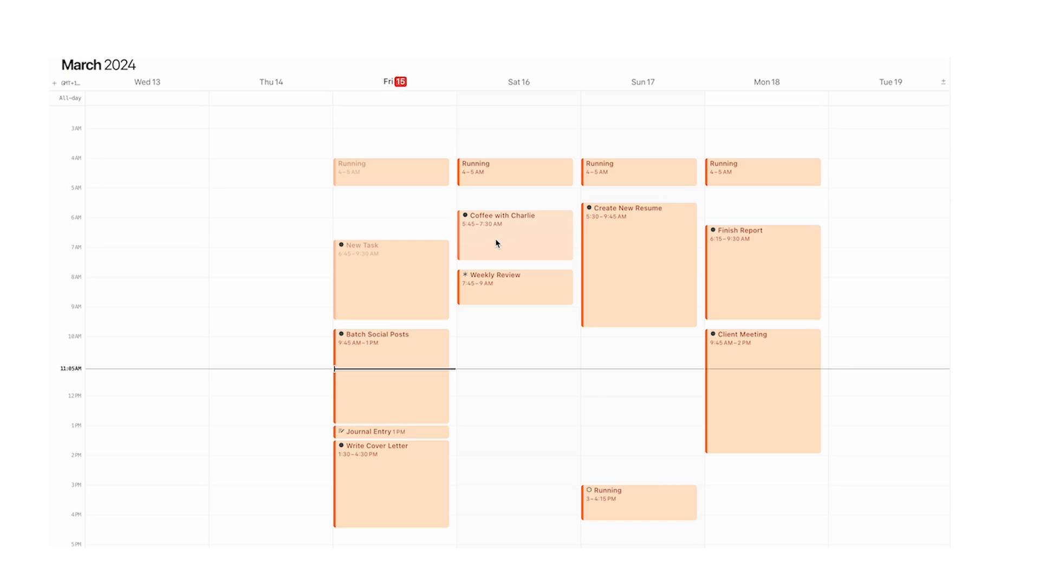
# Step: Move the coffee event, Weekly Review, Create New Resume and Client Meeting to Friday at 5 AM, 8:45 AM, 2:45 PM and 7 AM
pyautogui.moveTo(495, 244); pyautogui.dragTo(384, 221)
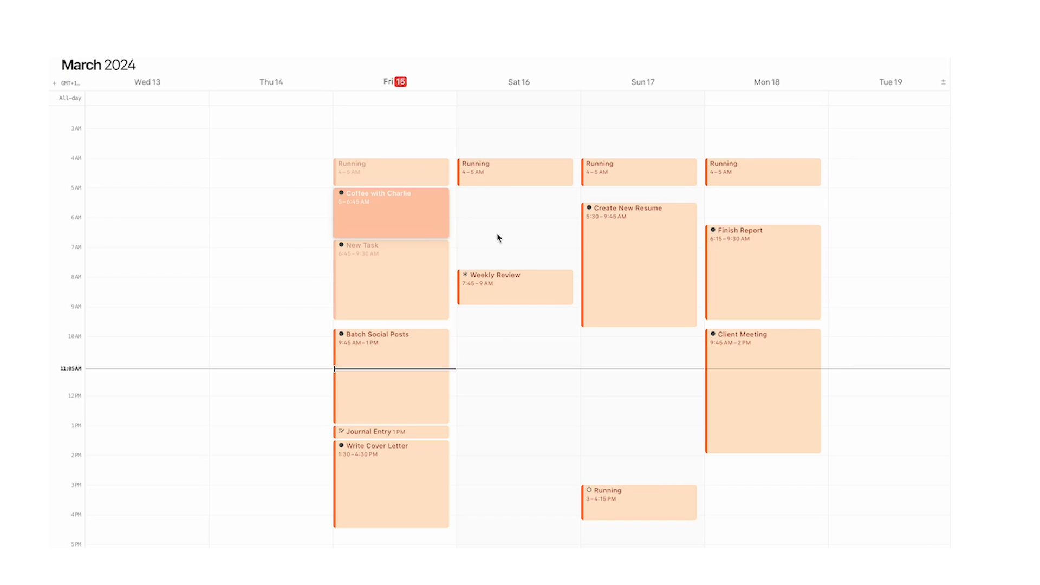
pyautogui.moveTo(511, 288); pyautogui.dragTo(399, 318)
pyautogui.moveTo(635, 272); pyautogui.dragTo(407, 523)
pyautogui.moveTo(748, 390); pyautogui.dragTo(398, 315)
# Step: Move Client Meeting to Sunday at 6:15 AM and the coffee event to Saturday at 6 AM
pyautogui.scroll(-1, 531, 298)
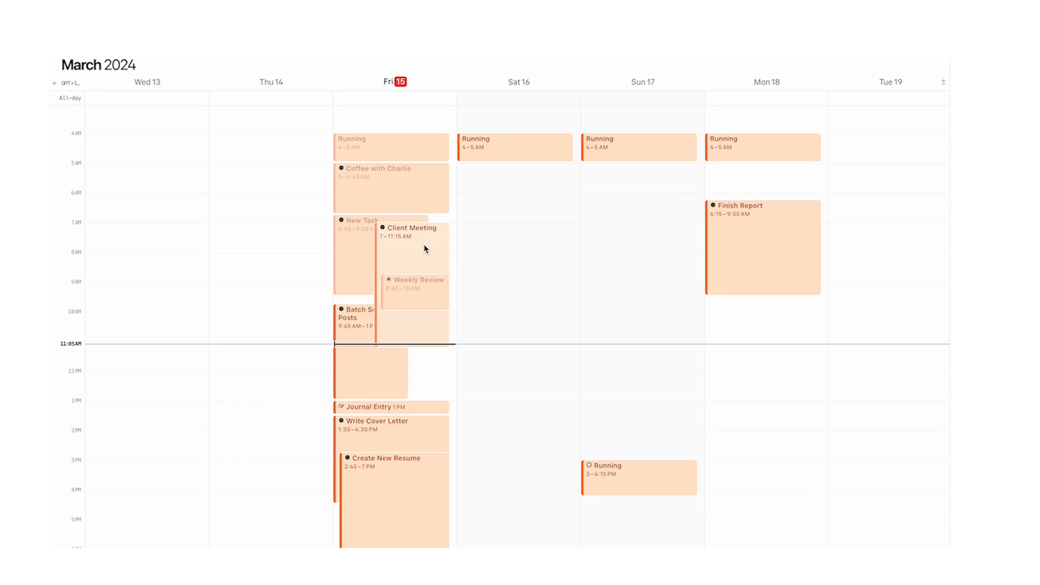
pyautogui.moveTo(426, 249); pyautogui.dragTo(631, 226)
pyautogui.moveTo(432, 191); pyautogui.dragTo(549, 218)
# Step: Move Batch Social Posts to Saturday 8:45 AM, Weekly Review to Friday 10:30 AM and Create New Resume to Saturday 12:30 PM
pyautogui.moveTo(379, 348); pyautogui.dragTo(509, 320)
pyautogui.moveTo(414, 306); pyautogui.dragTo(417, 358)
pyautogui.moveTo(416, 458); pyautogui.dragTo(519, 421)
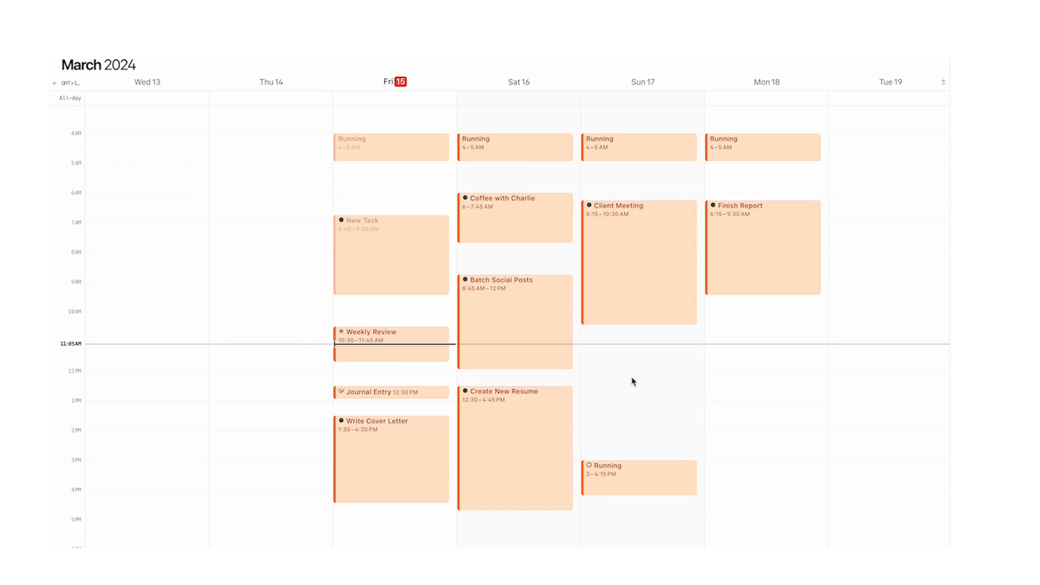
# Step: Move Client Meeting to Monday at 9:15 AM, Finish Report to Sunday at 6:15 AM and Batch Social Posts to Sunday at 10 AM
pyautogui.moveTo(649, 277); pyautogui.dragTo(741, 365)
pyautogui.moveTo(753, 258); pyautogui.dragTo(638, 260)
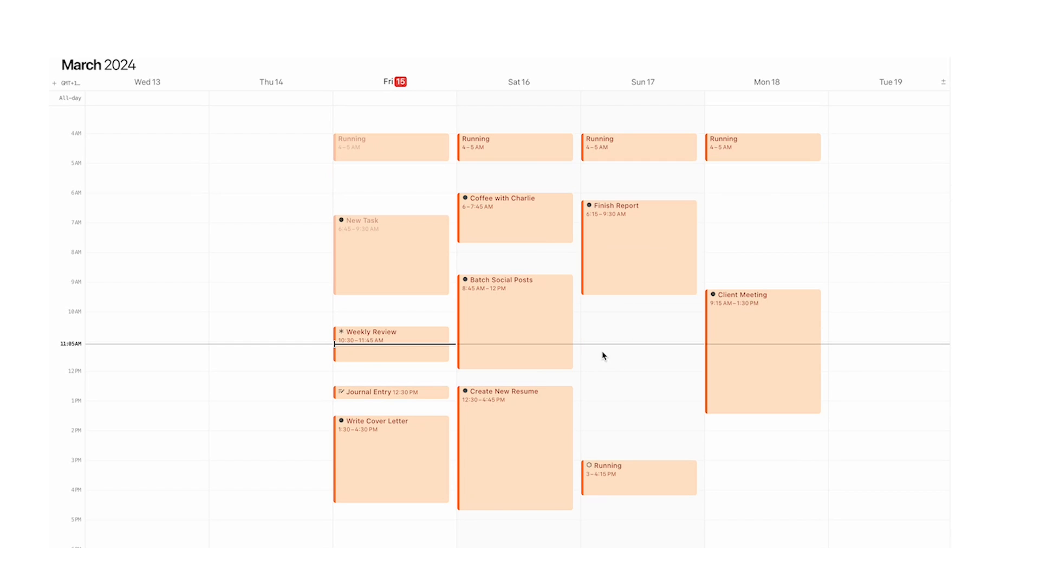
pyautogui.moveTo(510, 359); pyautogui.dragTo(633, 375)
# Step: Reschedule Saturday's Create New Resume event to run from 9 to 11:15 AM
pyautogui.click(521, 284)
pyautogui.click(506, 391)
pyautogui.moveTo(508, 387); pyautogui.dragTo(517, 307)
pyautogui.click(531, 406)
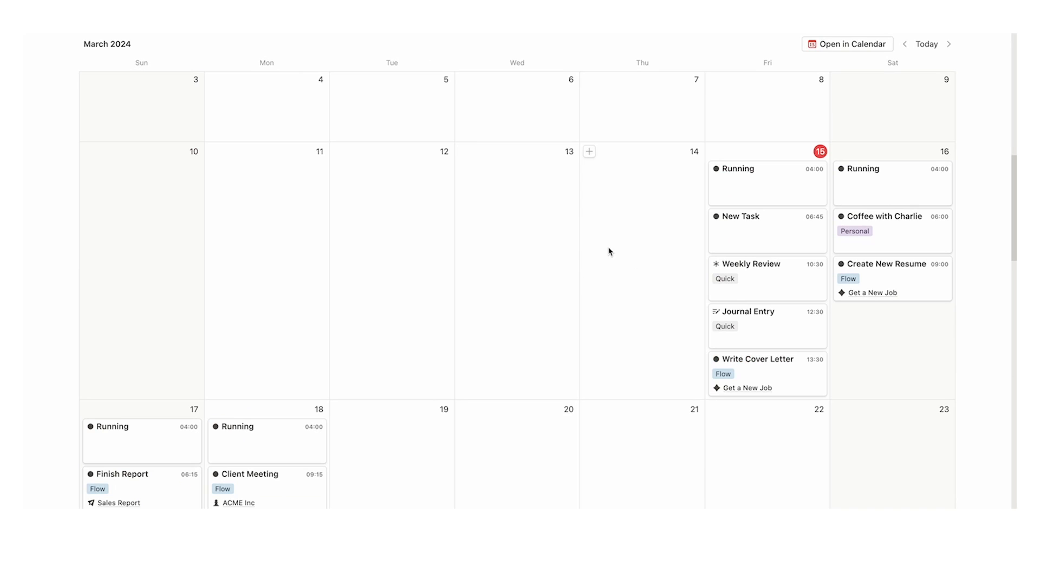
# Step: In Notion's month view, change the icon of March 15's Running task to the green check mark emoji
pyautogui.scroll(10, 598, 260)
pyautogui.scroll(-11, 598, 264)
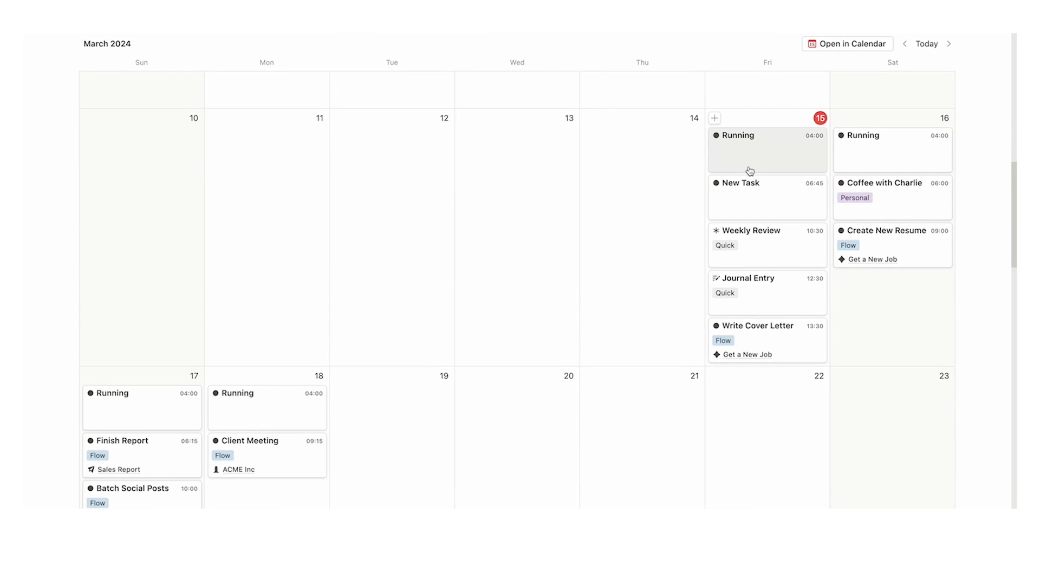
pyautogui.click(750, 171)
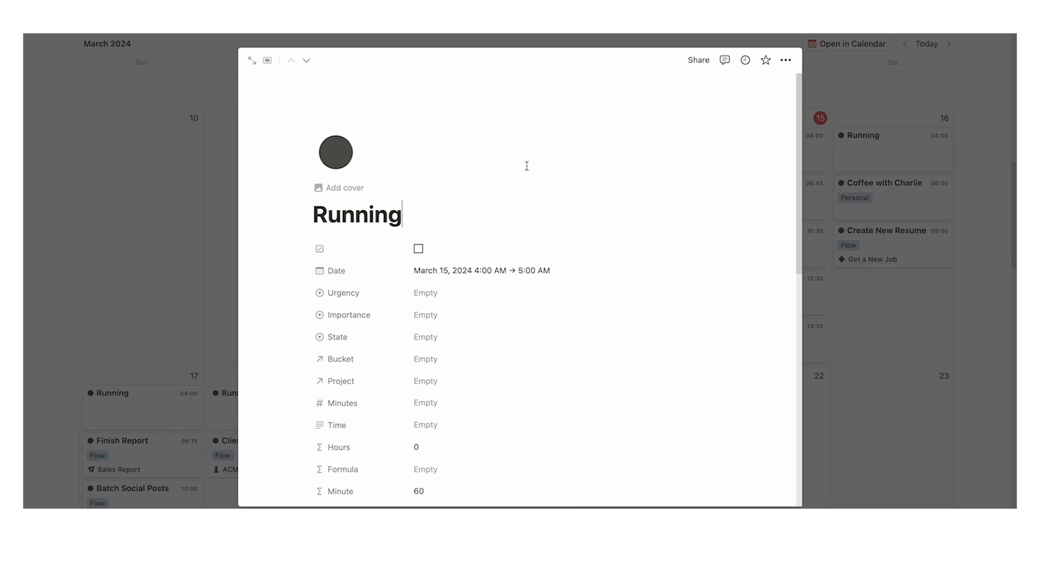
pyautogui.click(345, 161)
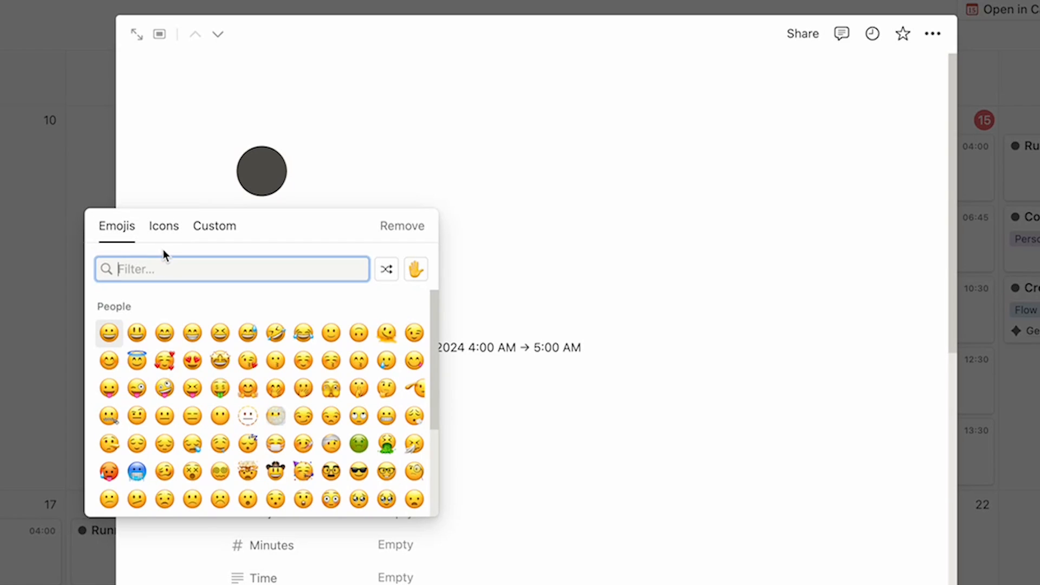
pyautogui.write('check')
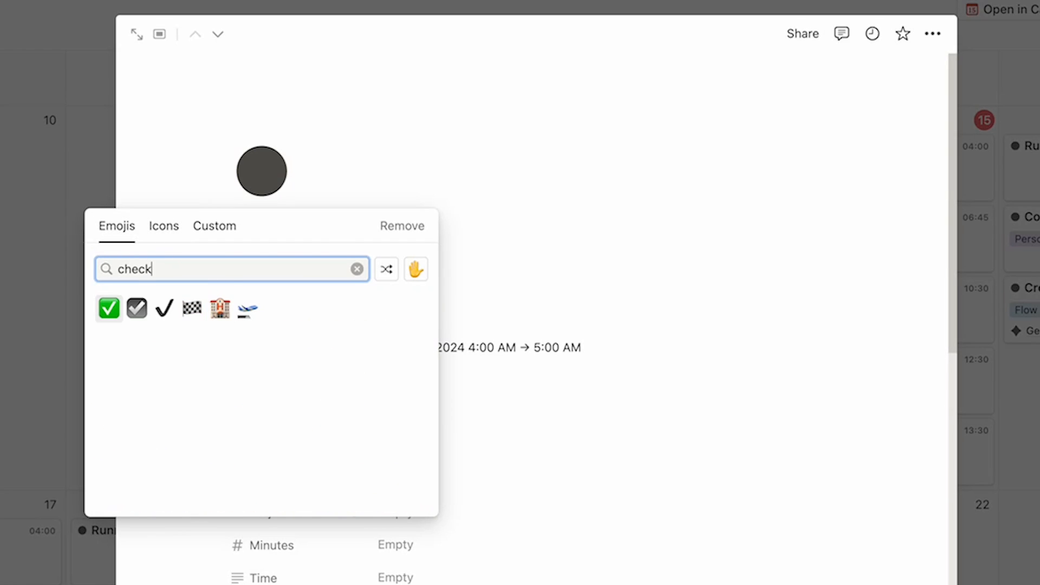
pyautogui.press('Return')
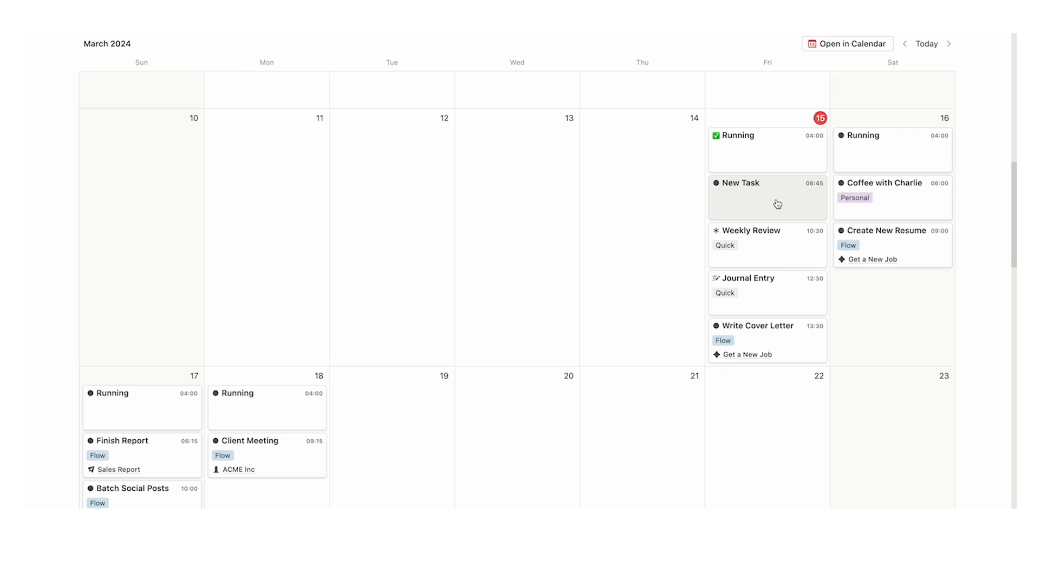
# Step: Change the icon of March 15's New Task page to the green check mark emoji
pyautogui.click(778, 204)
pyautogui.click(336, 153)
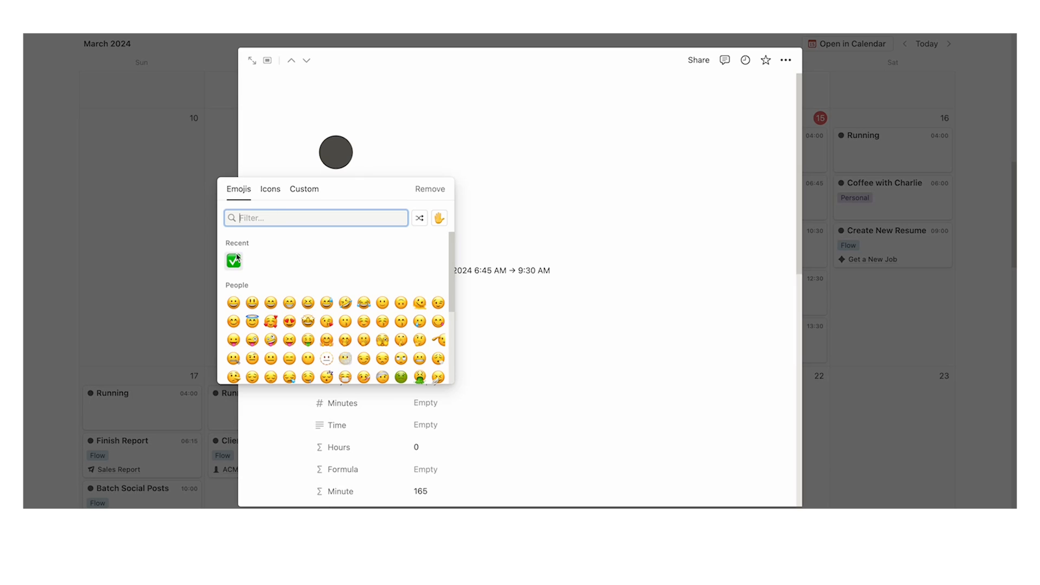
pyautogui.click(237, 259)
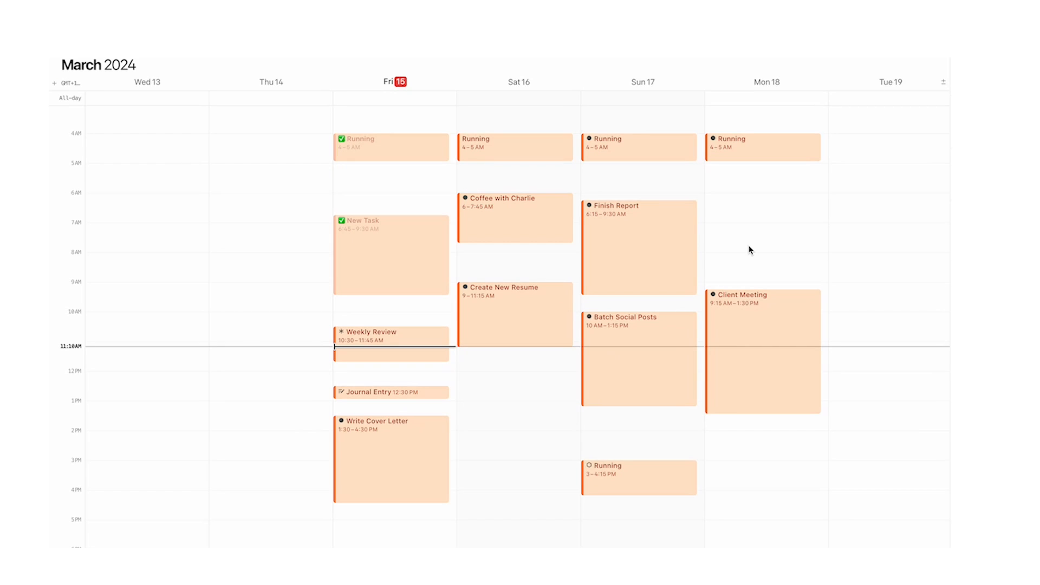
# Step: Switch to Notion Calendar and view the schedule by month, by week and by day
pyautogui.press('m')
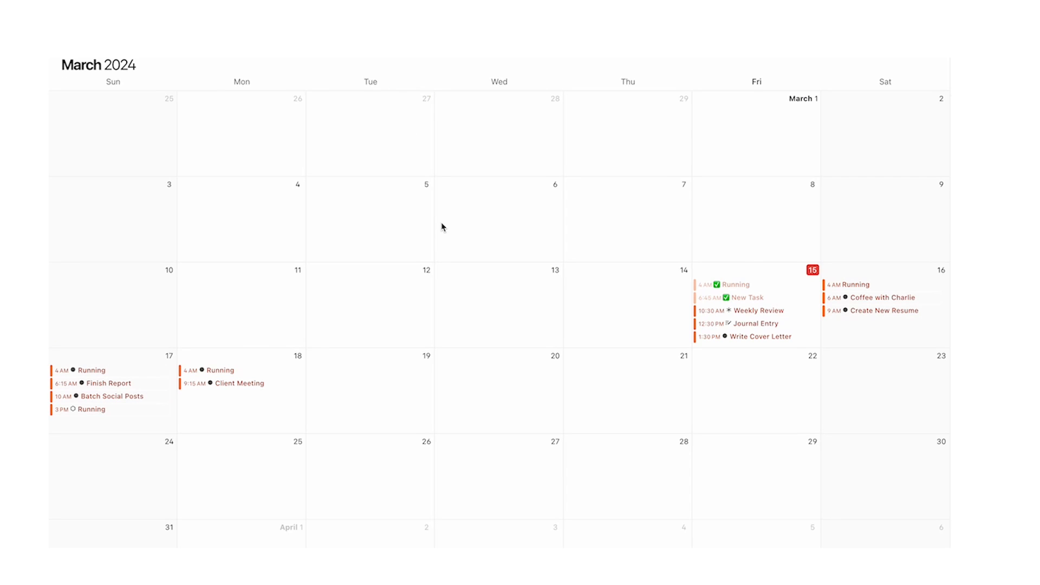
pyautogui.press('w')
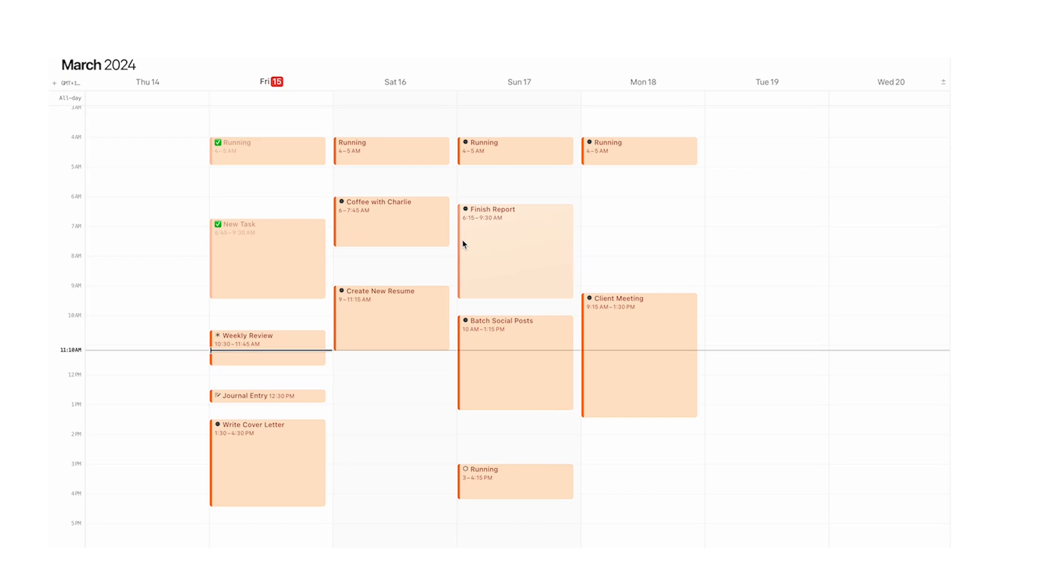
pyautogui.press('d')
pyautogui.scroll(-1, 287, 369)
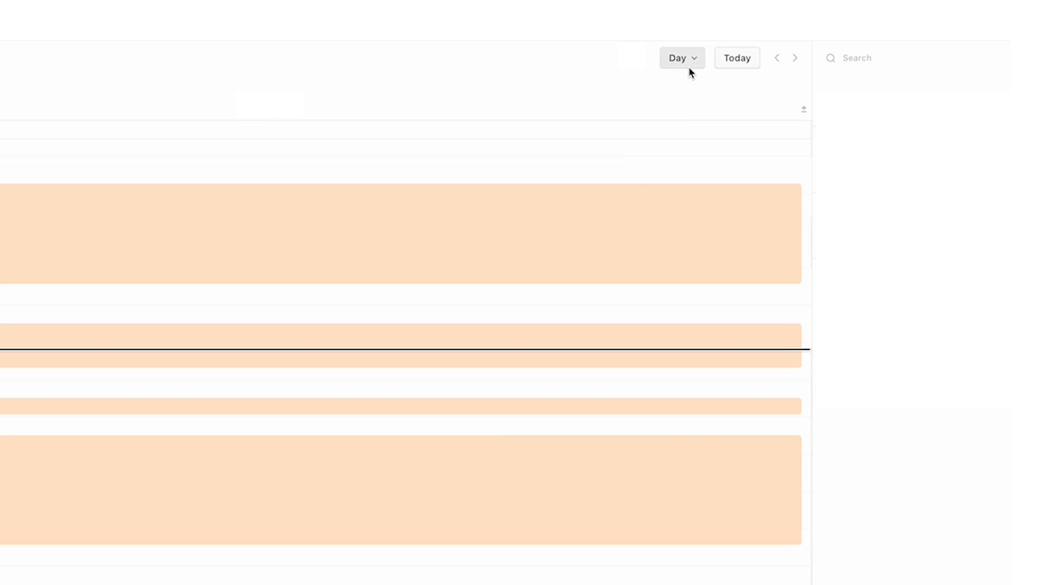
# Step: Set the calendar to show 5 days at a time and look over the following days
pyautogui.click(689, 67)
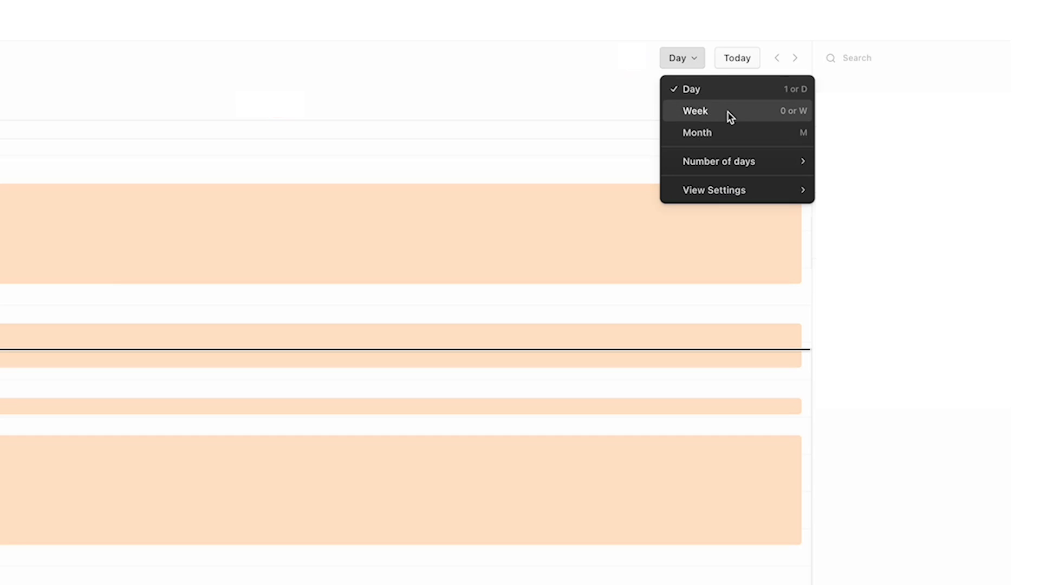
pyautogui.moveTo(782, 163)
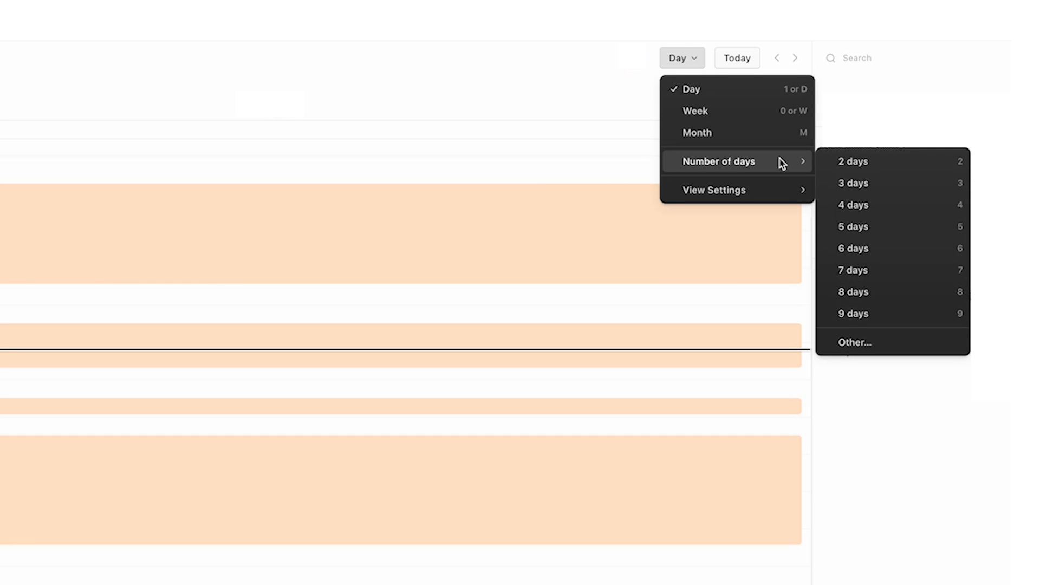
pyautogui.click(890, 229)
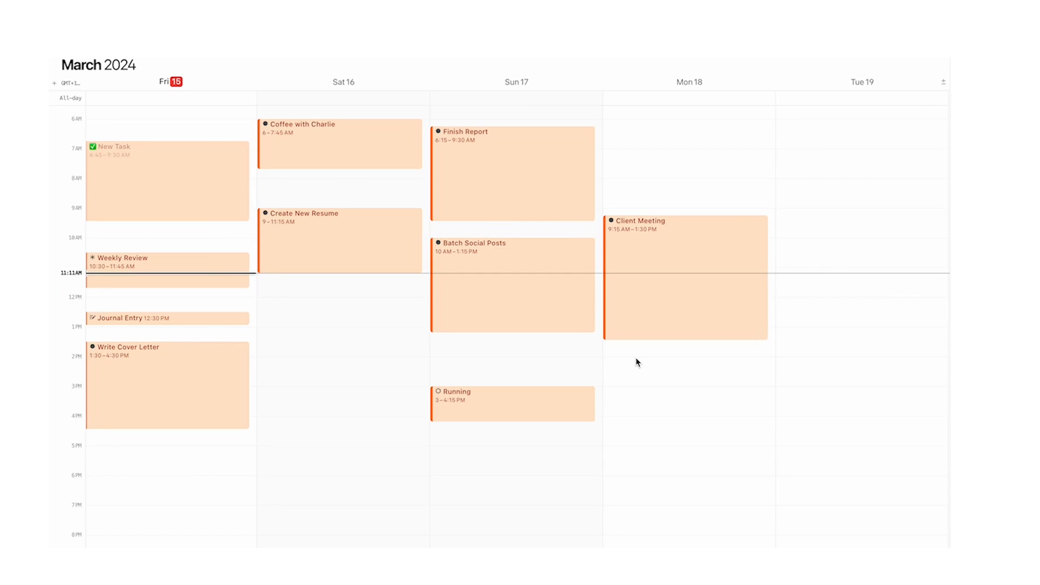
pyautogui.hscroll(10, 637, 362)
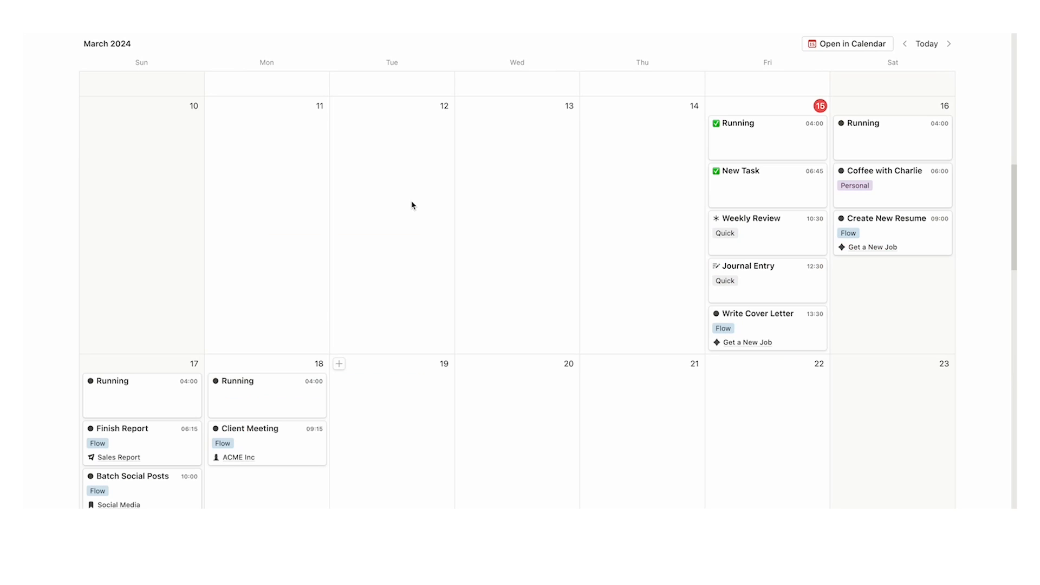
# Step: In Notion, insert a new database titled Scheduled Posts between My Task List and My Projects
pyautogui.scroll(-10, 413, 204)
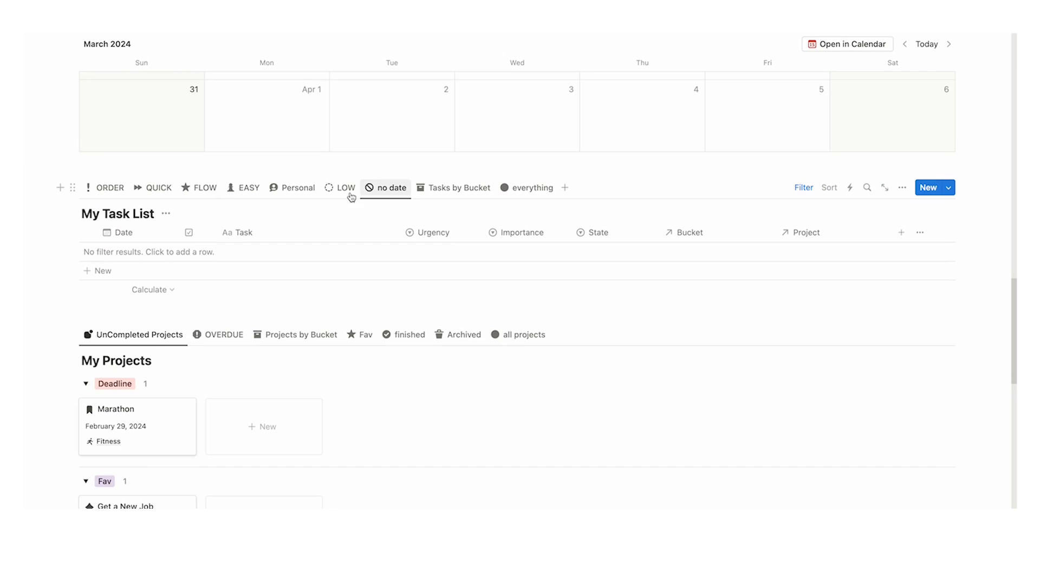
pyautogui.click(61, 188)
pyautogui.click(234, 312)
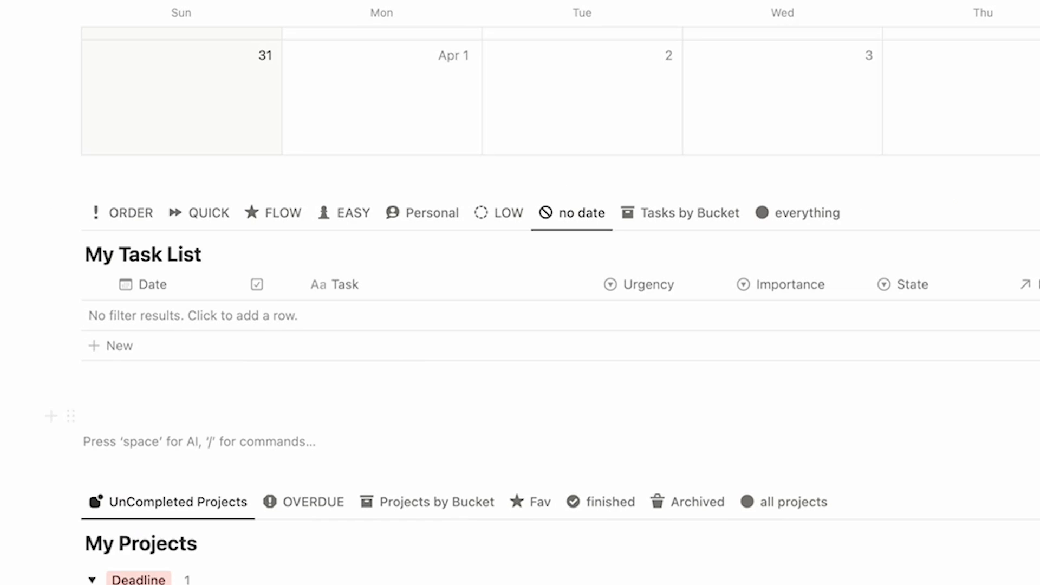
pyautogui.write('/da')
pyautogui.click(237, 259)
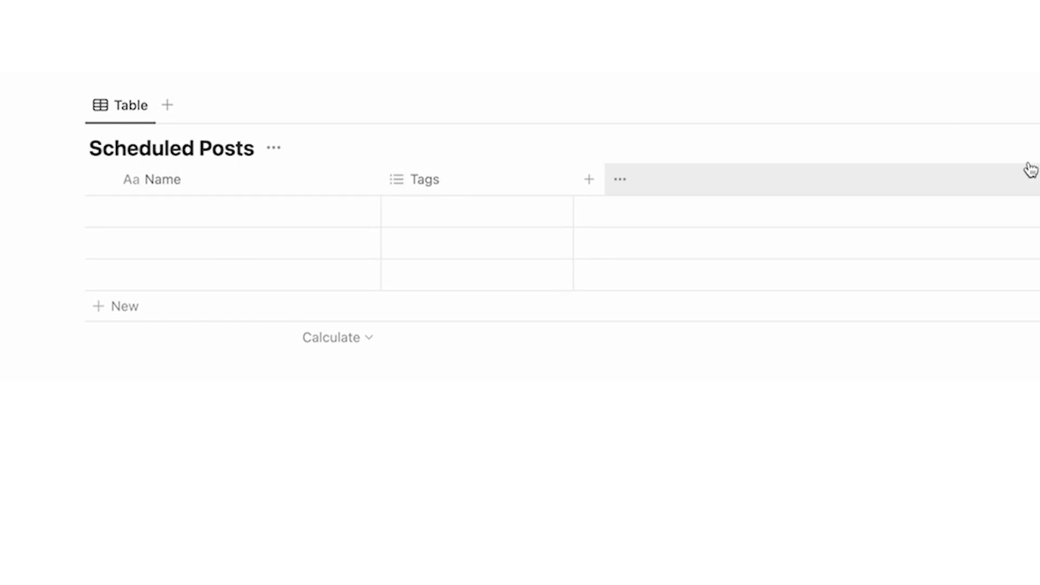
# Step: Change the Scheduled Posts database's layout to a calendar shown by week
pyautogui.click(876, 119)
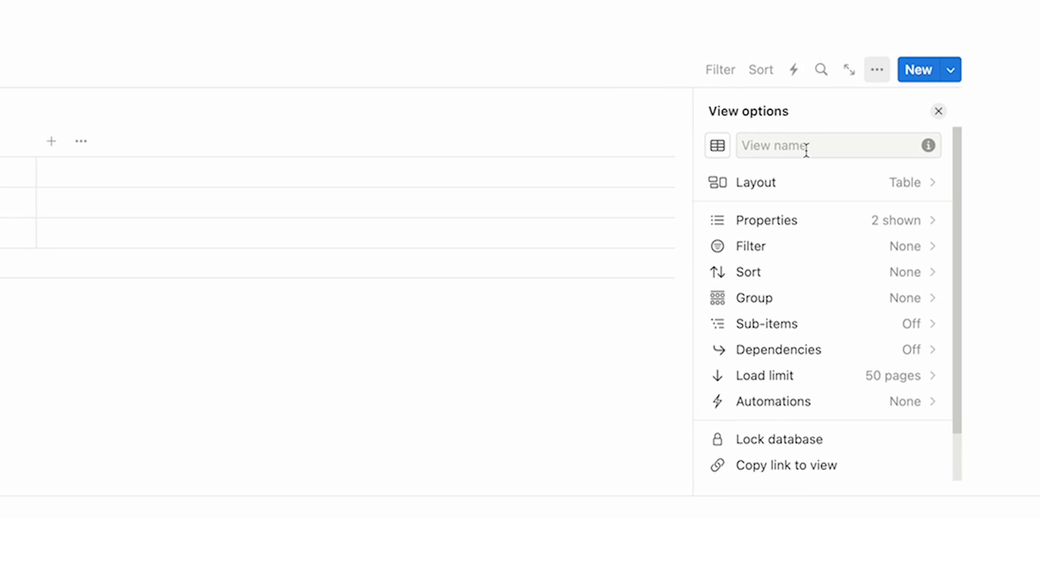
pyautogui.click(807, 190)
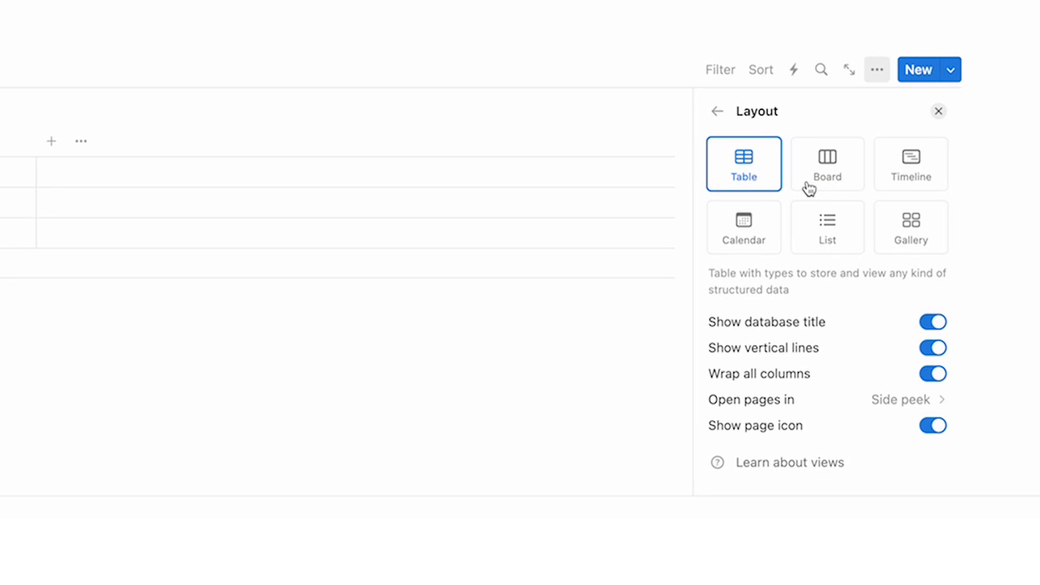
pyautogui.click(772, 229)
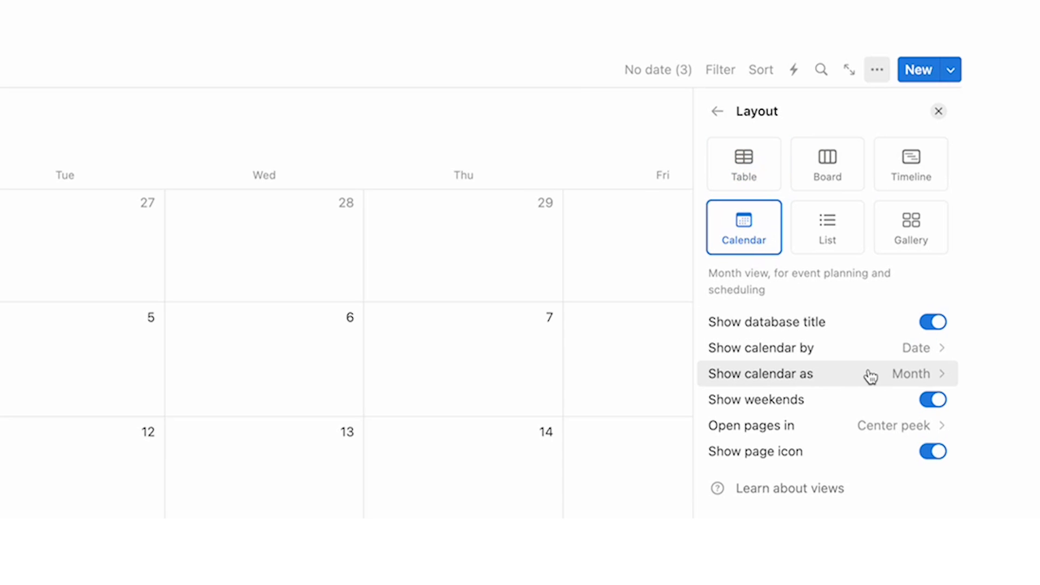
pyautogui.click(848, 374)
pyautogui.click(797, 431)
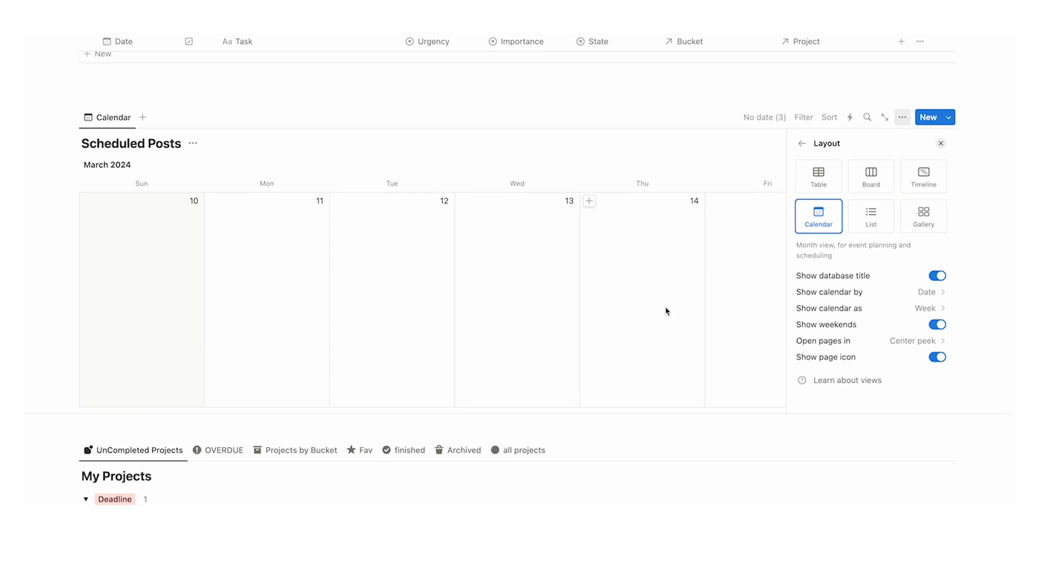
pyautogui.click(501, 377)
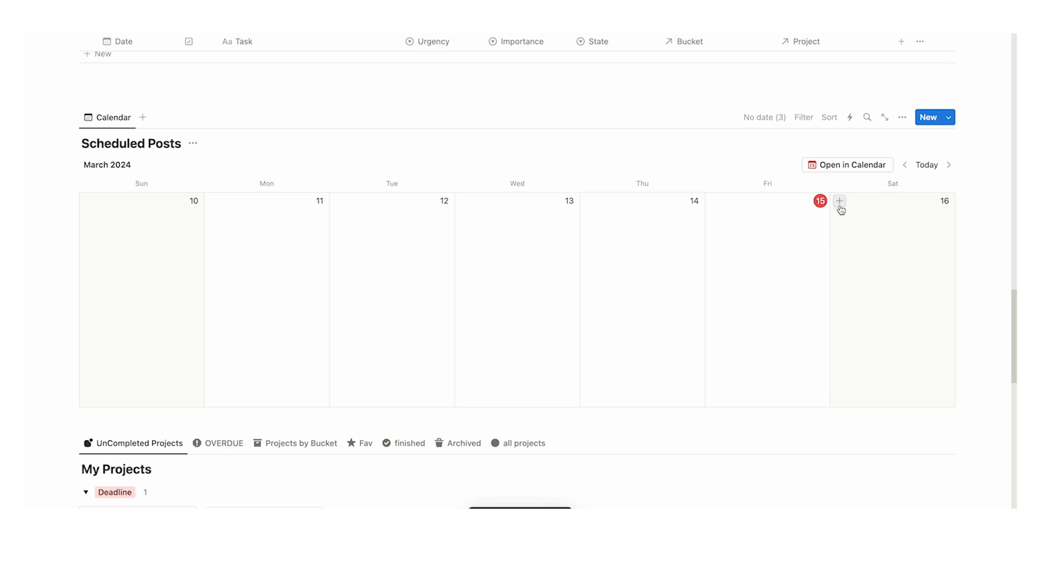
# Step: Add a page titled Notion Cal Vid on March 16 in the Scheduled Posts calendar
pyautogui.click(840, 201)
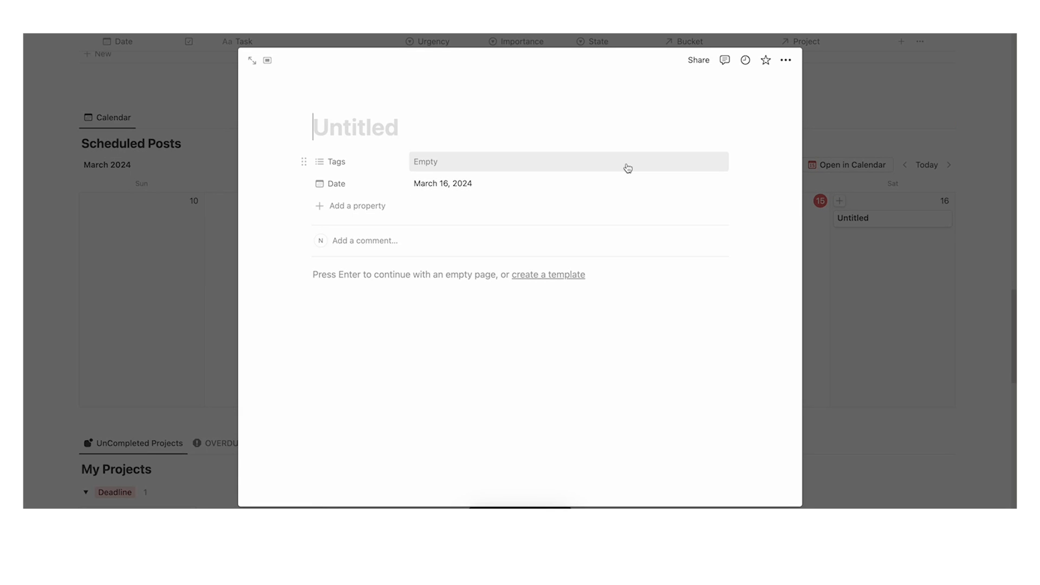
pyautogui.write('Notion Cal Vid')
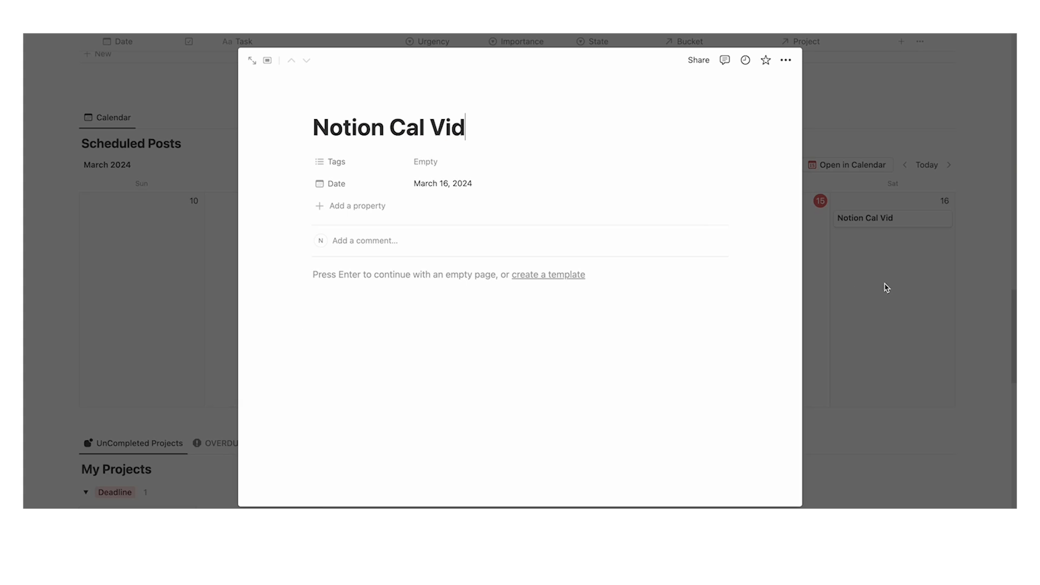
pyautogui.click(889, 265)
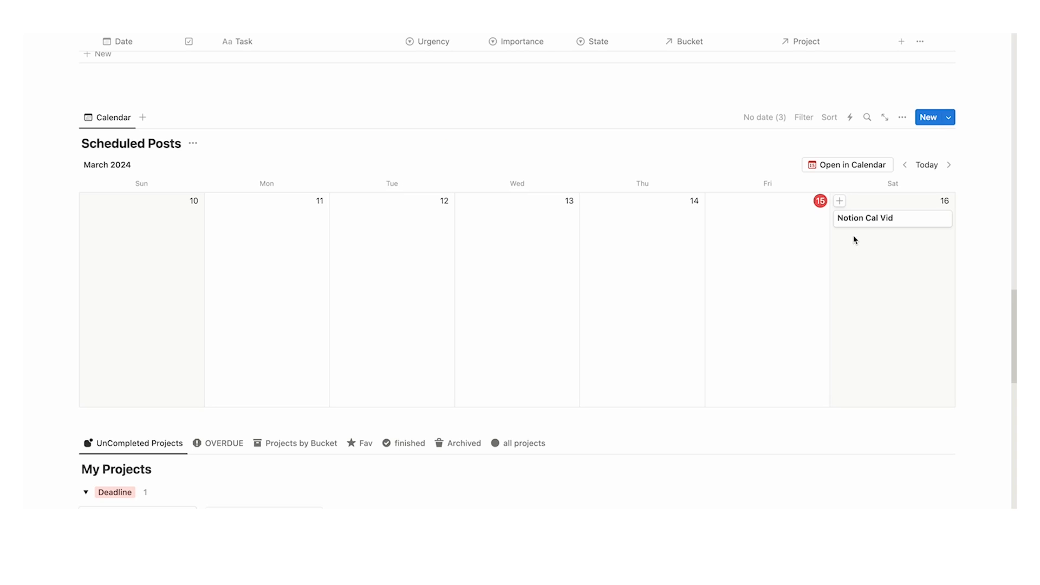
# Step: Open Scheduled Posts in Notion Calendar, unhide its calendar and check Saturday's all-day Notion Cal Vid event
pyautogui.click(838, 173)
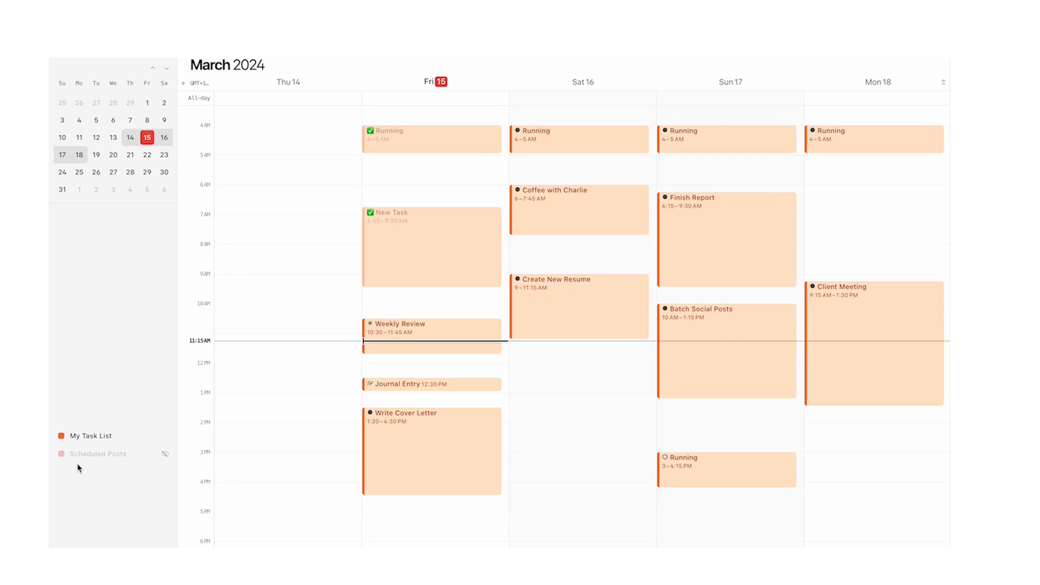
pyautogui.click(166, 454)
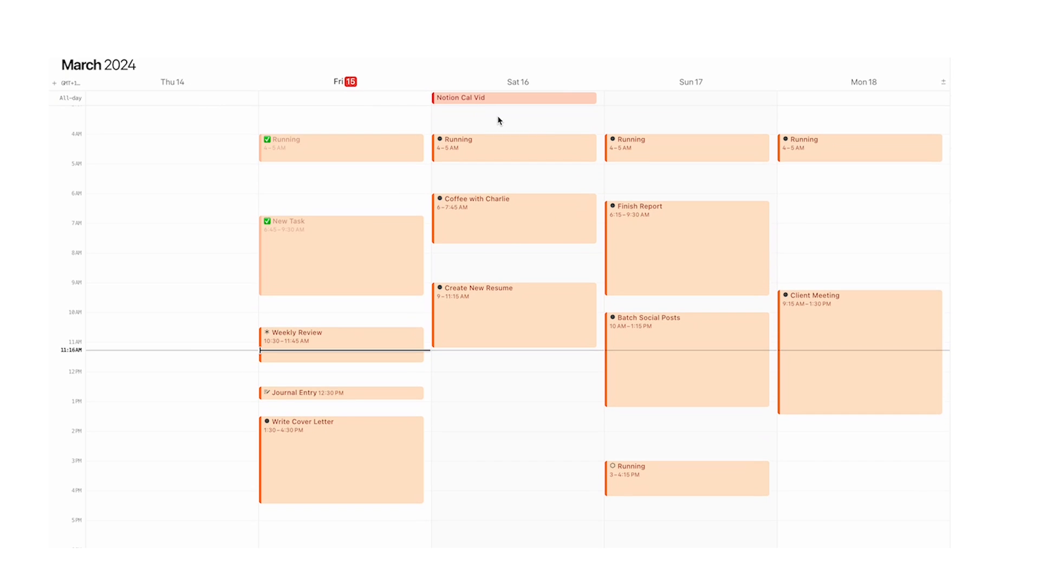
pyautogui.scroll(-3, 504, 141)
pyautogui.scroll(6, 488, 163)
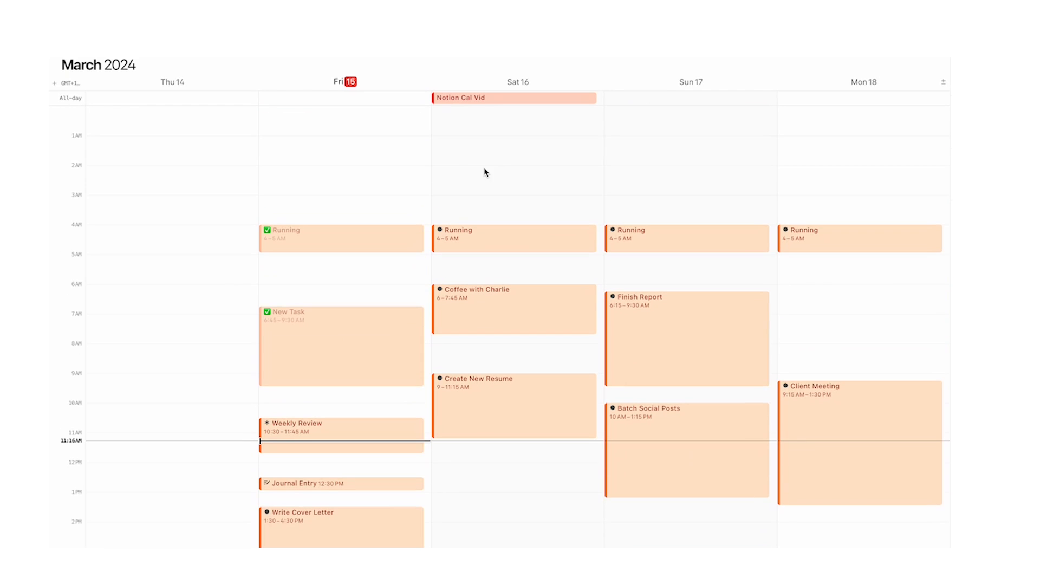
pyautogui.scroll(-2, 515, 162)
pyautogui.scroll(-1, 536, 144)
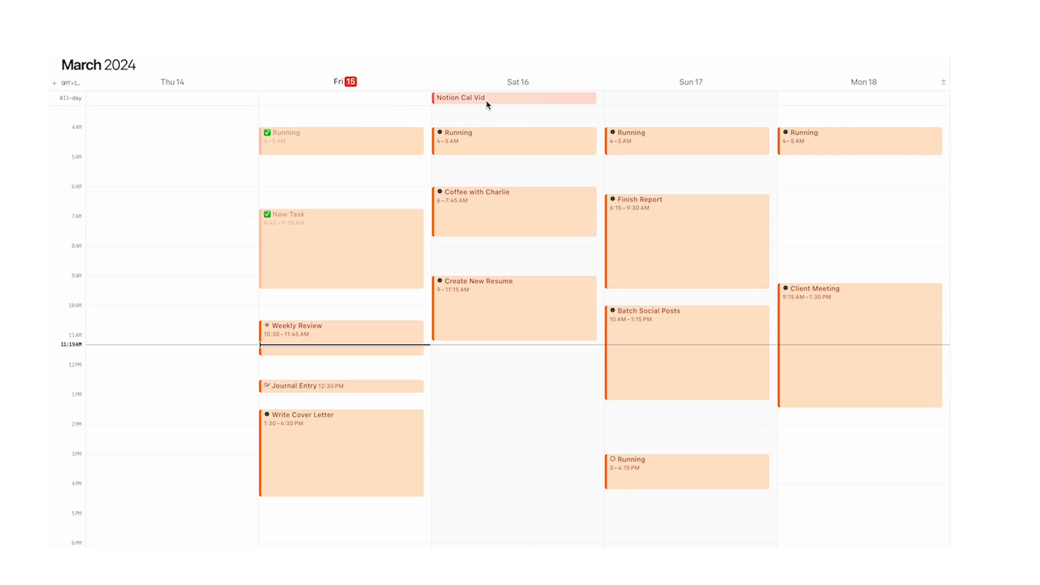
pyautogui.click(490, 98)
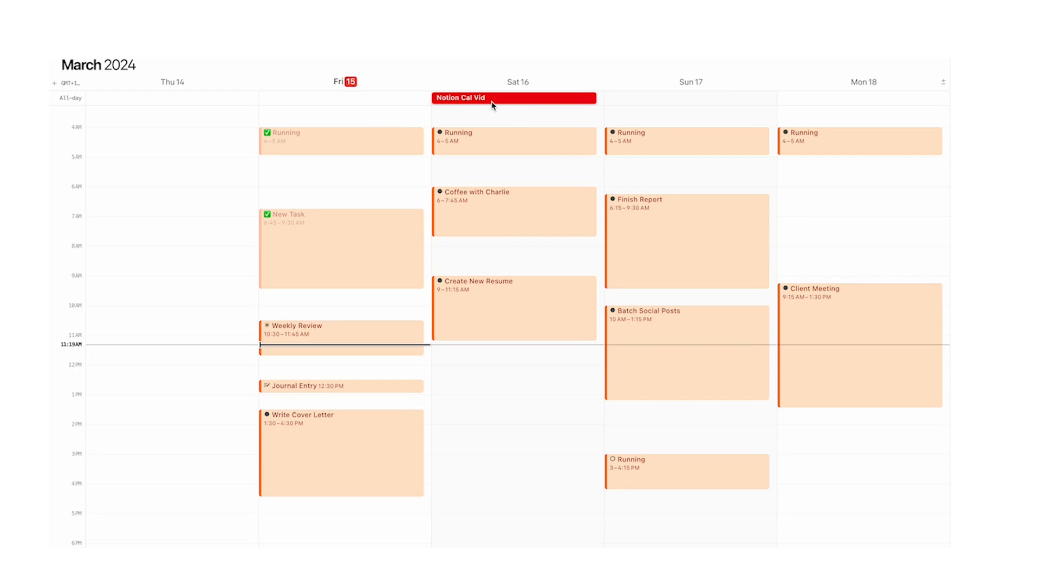
pyautogui.click(497, 116)
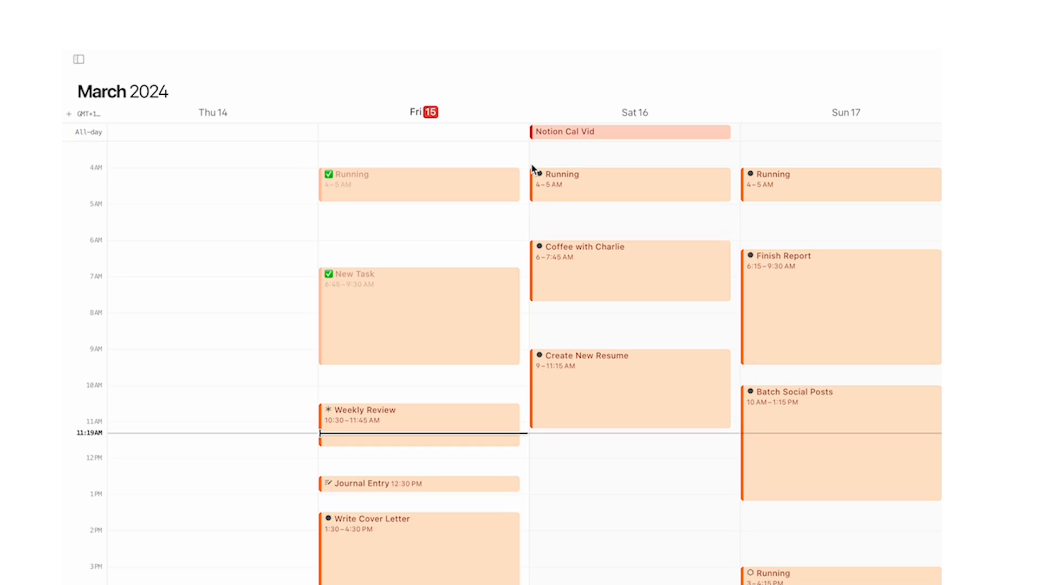
# Step: Change the Scheduled Posts calendar's colour to green
pyautogui.click(79, 59)
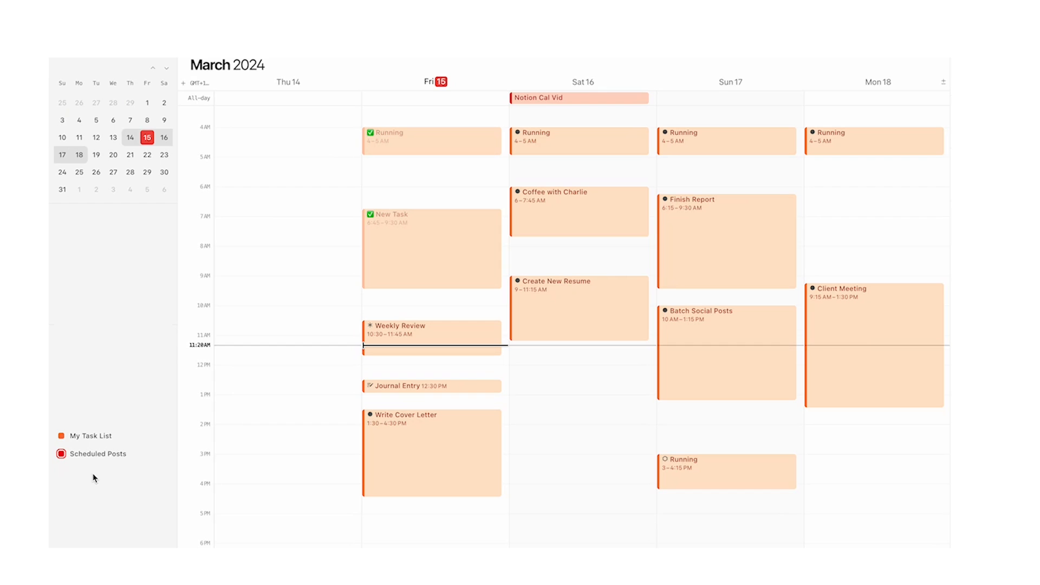
pyautogui.rightClick(109, 460)
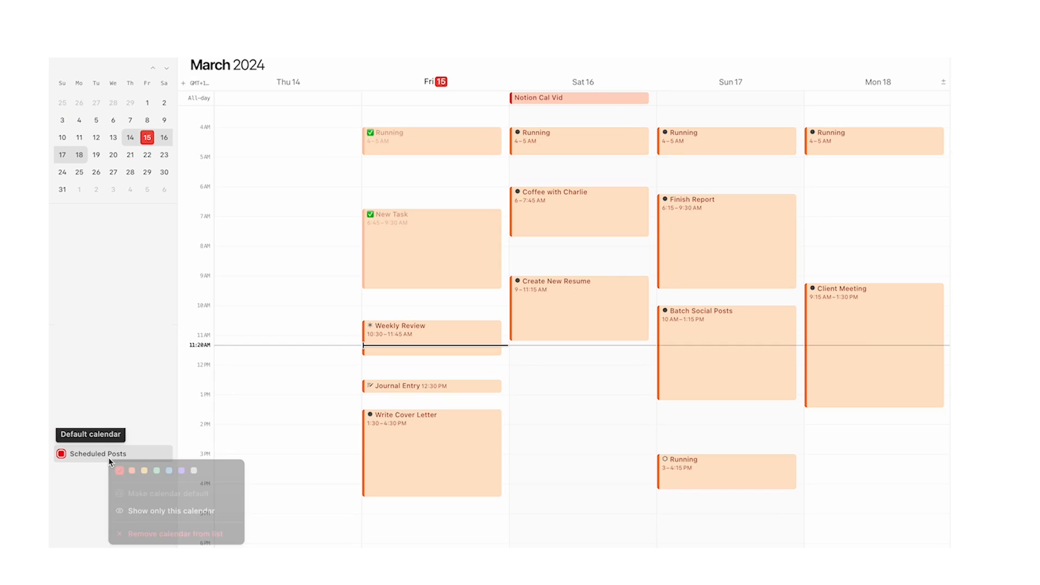
pyautogui.click(156, 471)
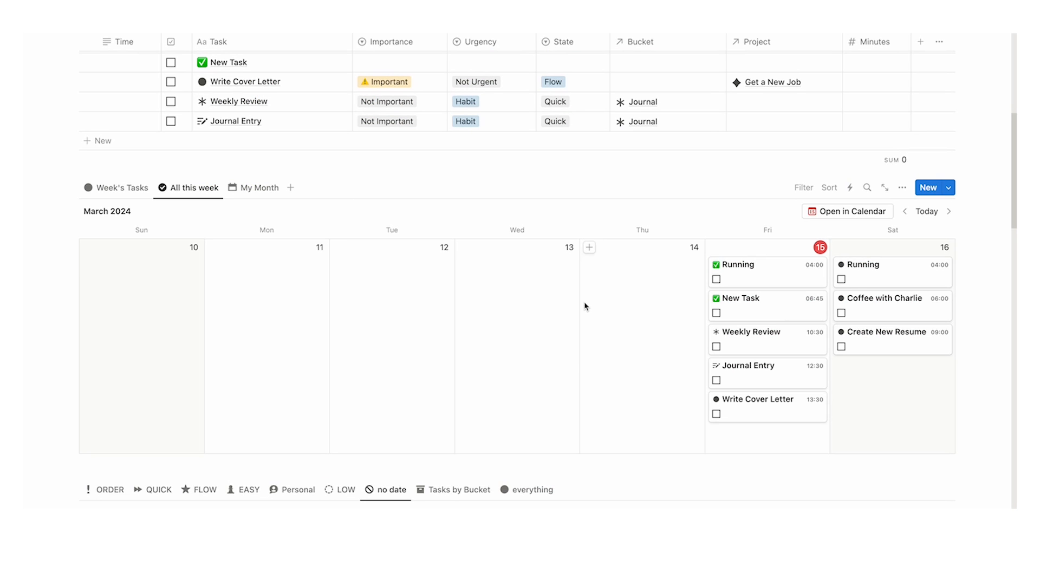
# Step: In Notion's All this week view, check off March 15's Running and New Task, and open the Running page
pyautogui.scroll(7, 584, 307)
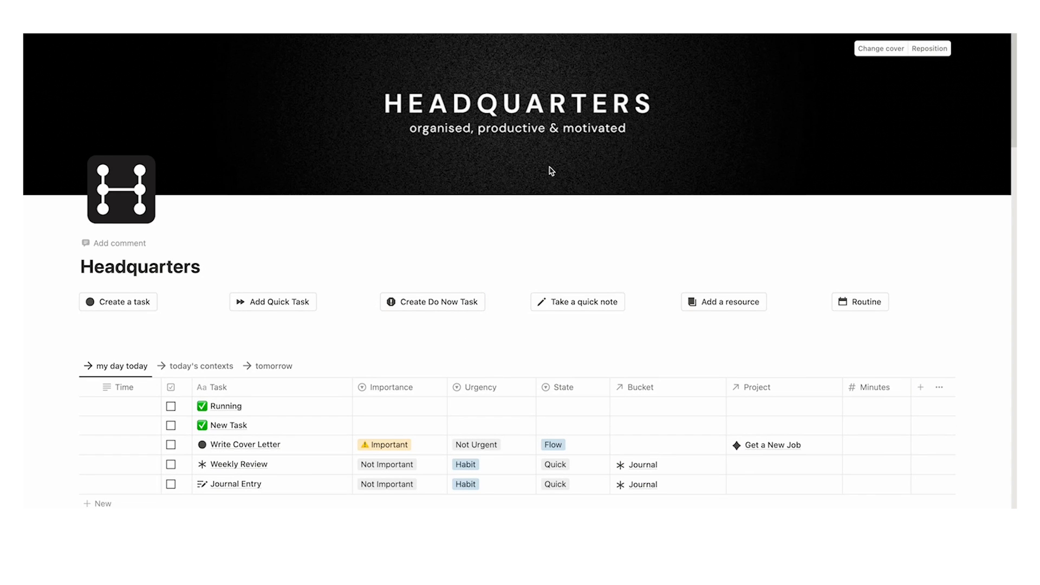
pyautogui.scroll(-6, 552, 170)
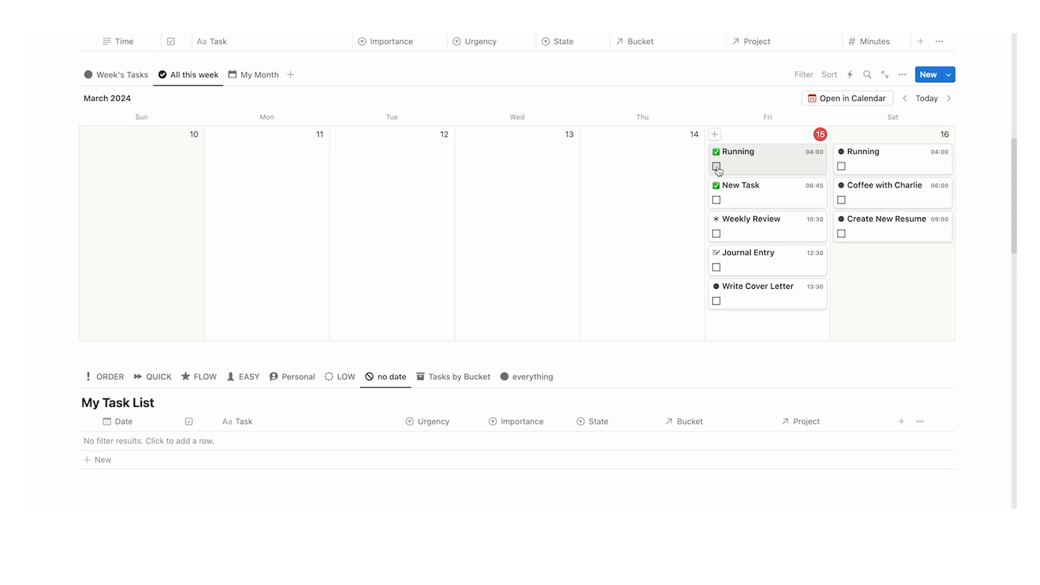
pyautogui.click(717, 166)
pyautogui.click(717, 200)
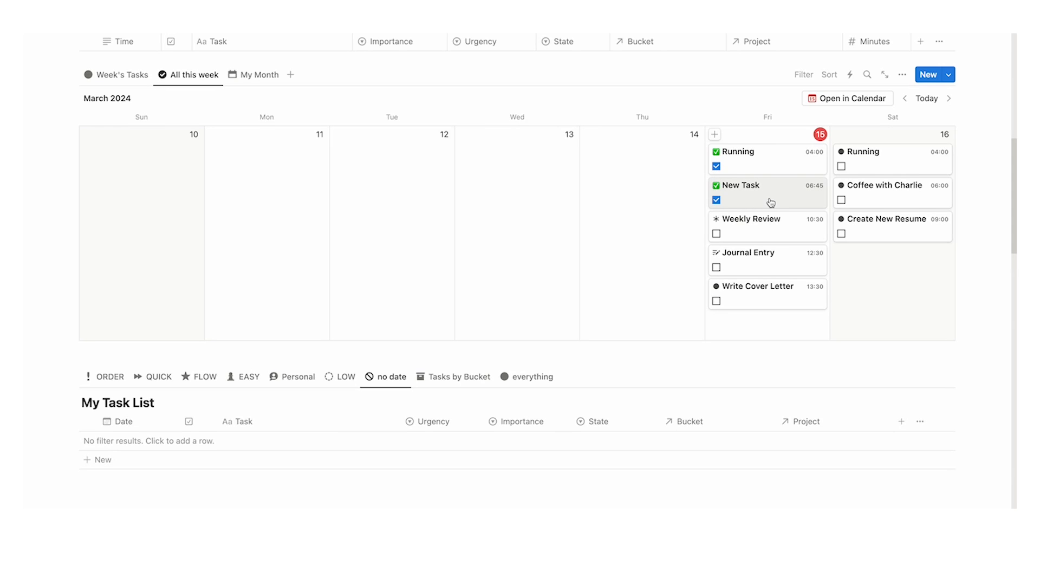
pyautogui.click(771, 170)
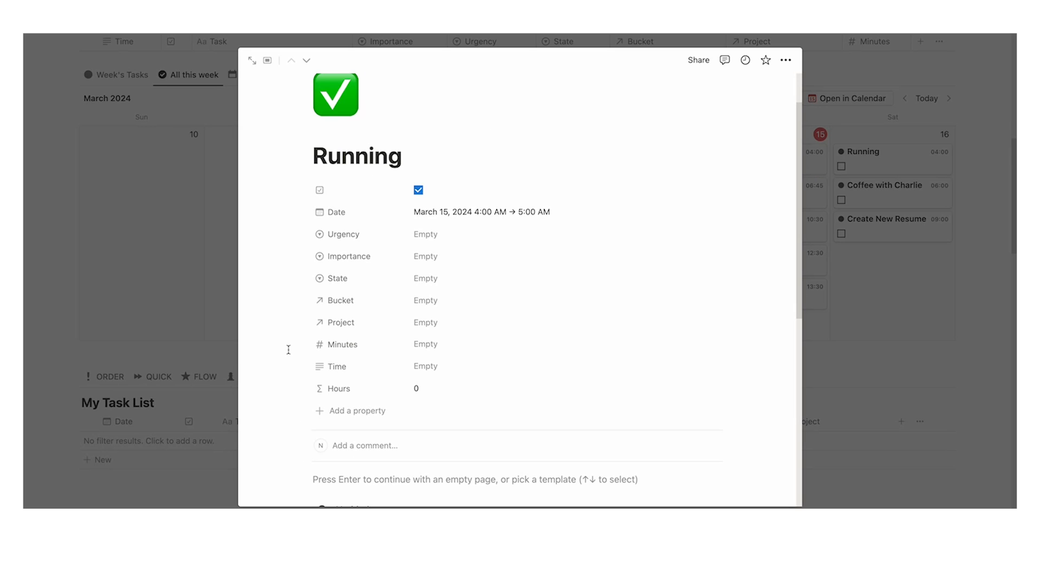
# Step: Set the Running task's Minutes property to 60
pyautogui.click(445, 348)
pyautogui.write('60')
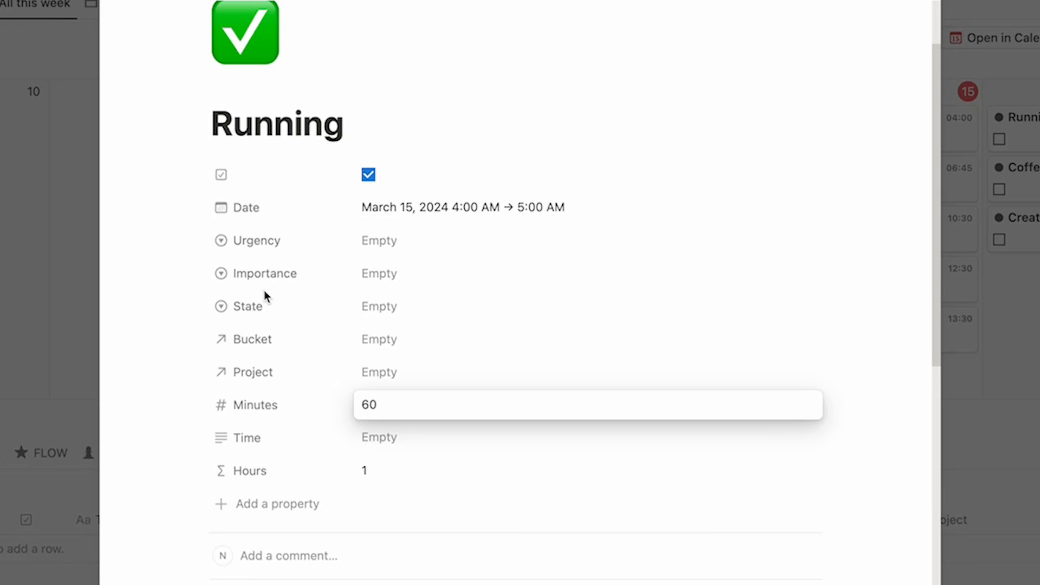
pyautogui.click(133, 332)
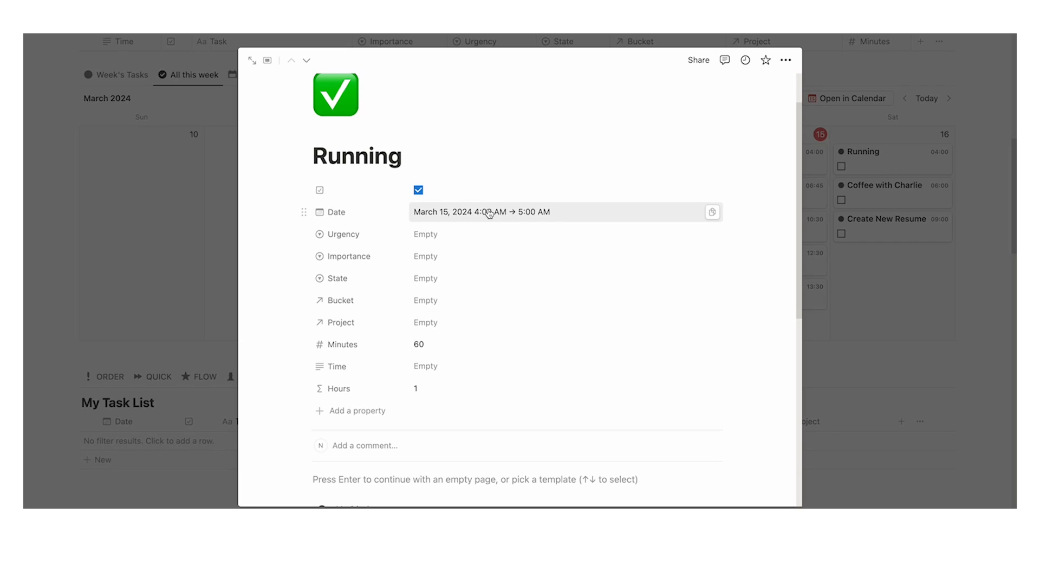
# Step: Clear the Running task's Minutes value
pyautogui.click(444, 342)
pyautogui.press('BackSpace')
pyautogui.click(272, 344)
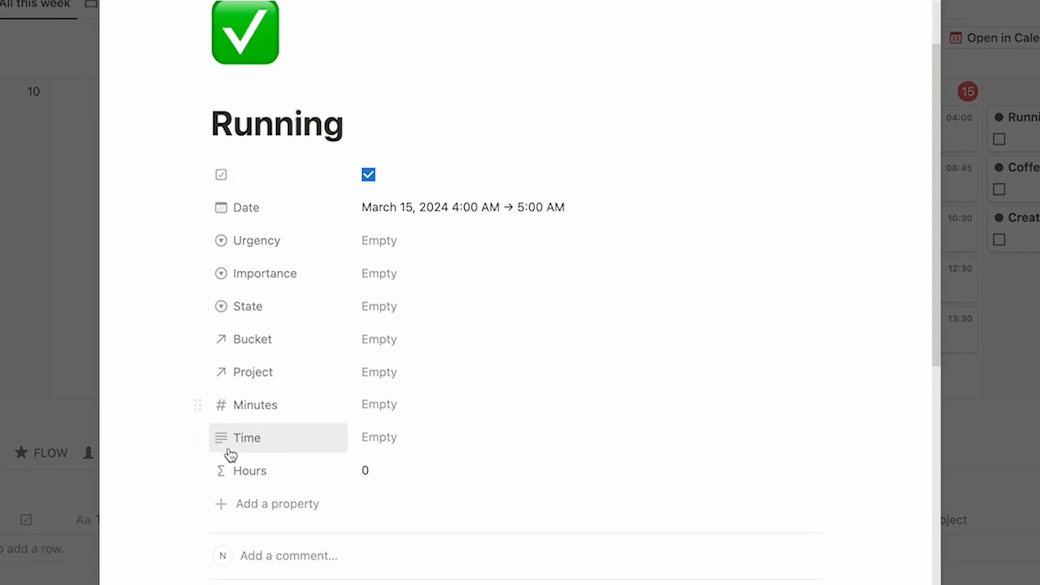
# Step: Add a formula property named Notion Cal Time to the Running task
pyautogui.click(270, 515)
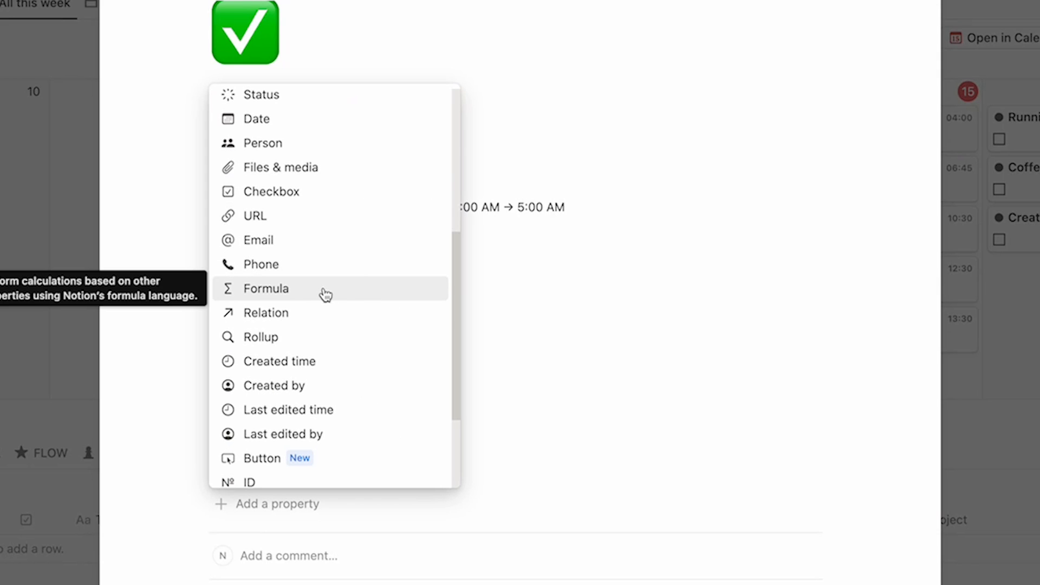
pyautogui.click(326, 295)
pyautogui.write('Notion Cal Time')
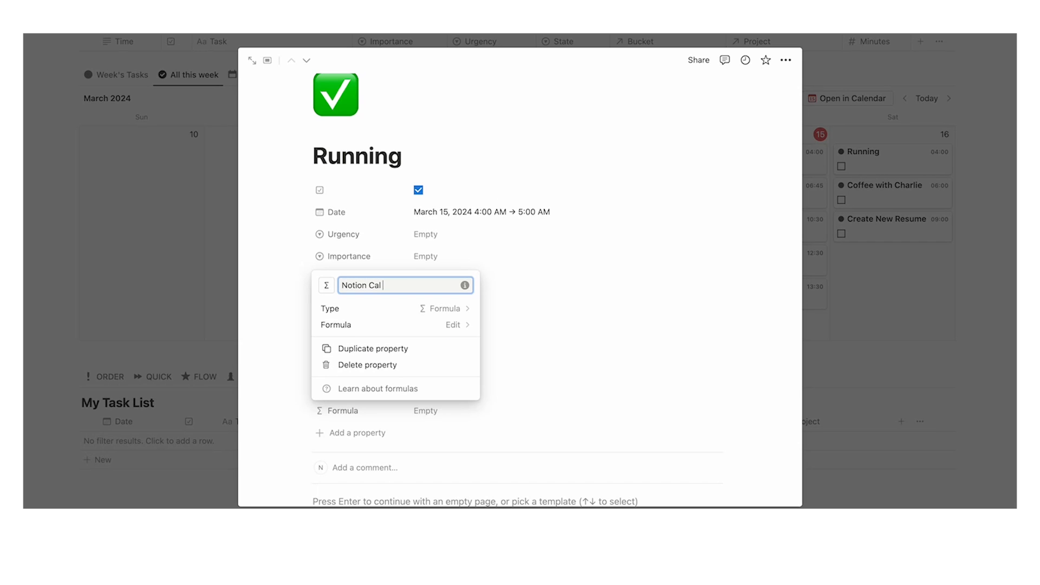
pyautogui.click(261, 279)
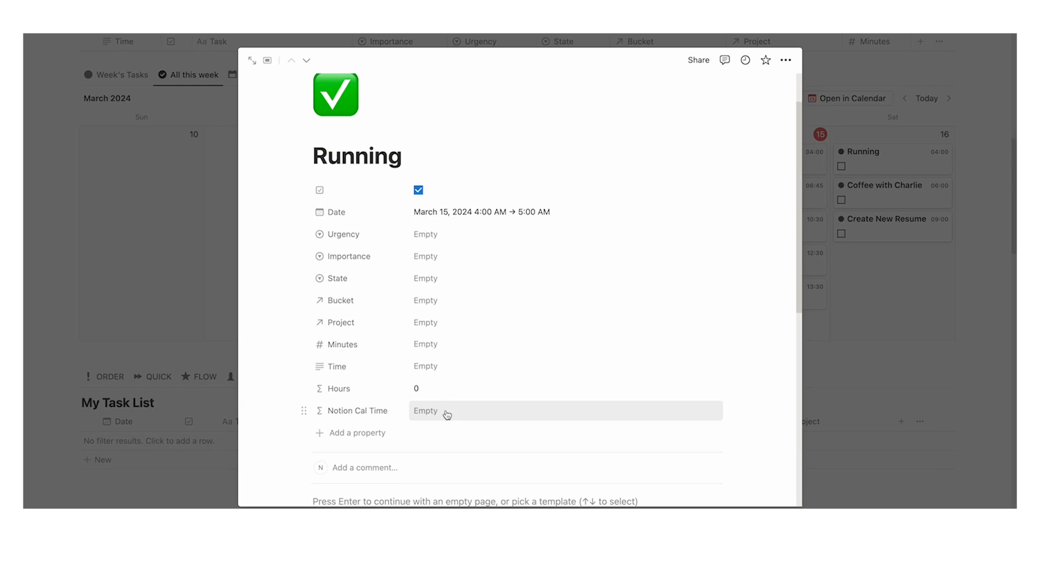
# Step: Set the Notion Cal Time formula to dateBetween(dateEnd(Date), dateStart(Date), "minutes") and close the Running page
pyautogui.click(444, 418)
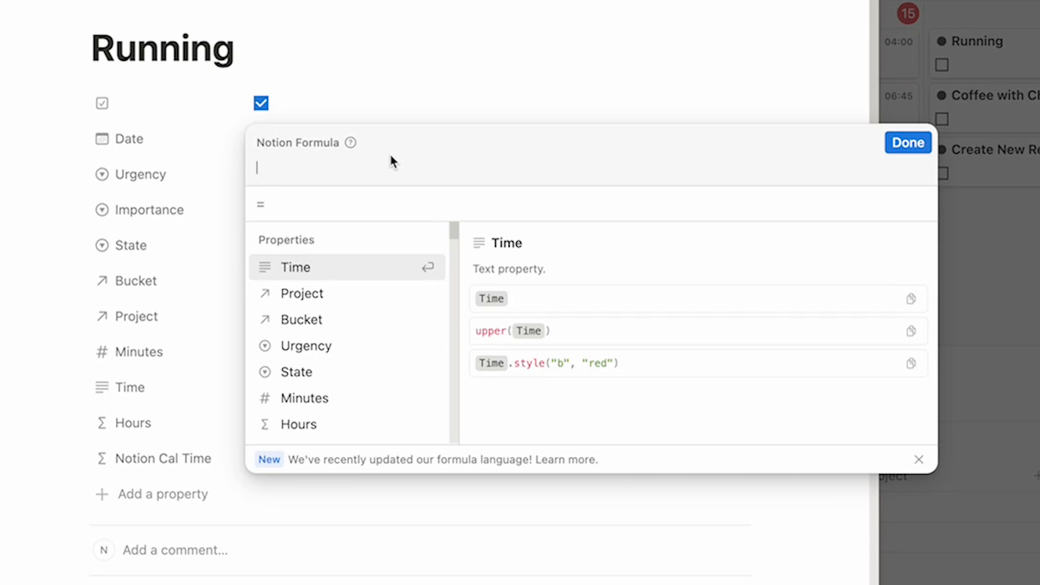
pyautogui.press('super+v')
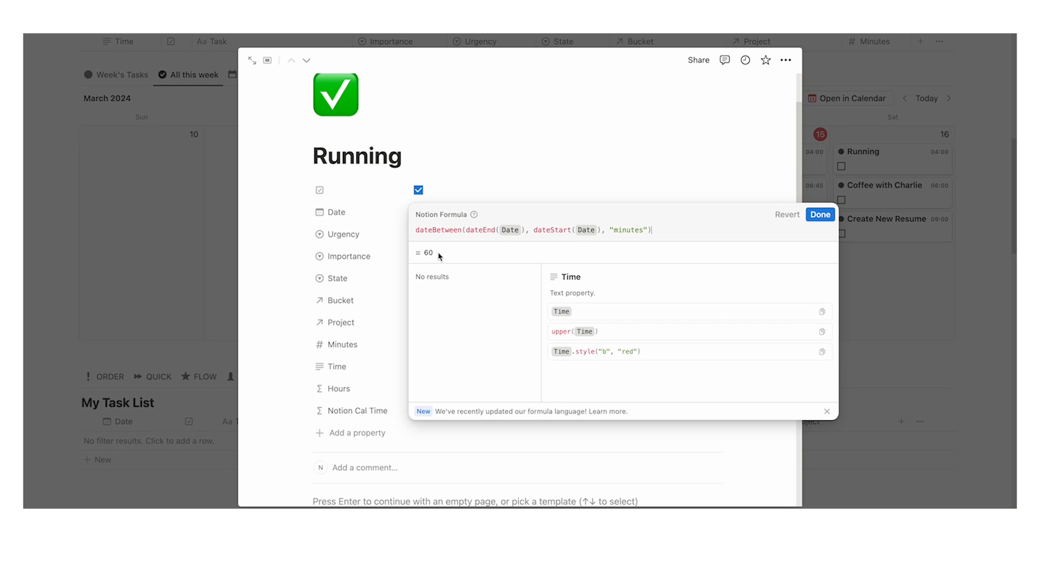
pyautogui.click(829, 222)
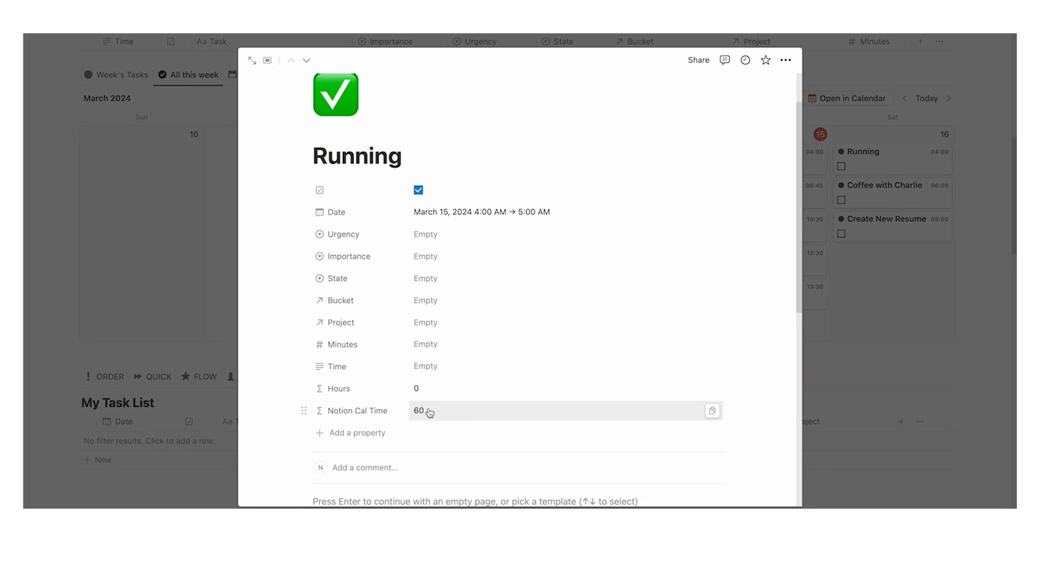
pyautogui.click(869, 278)
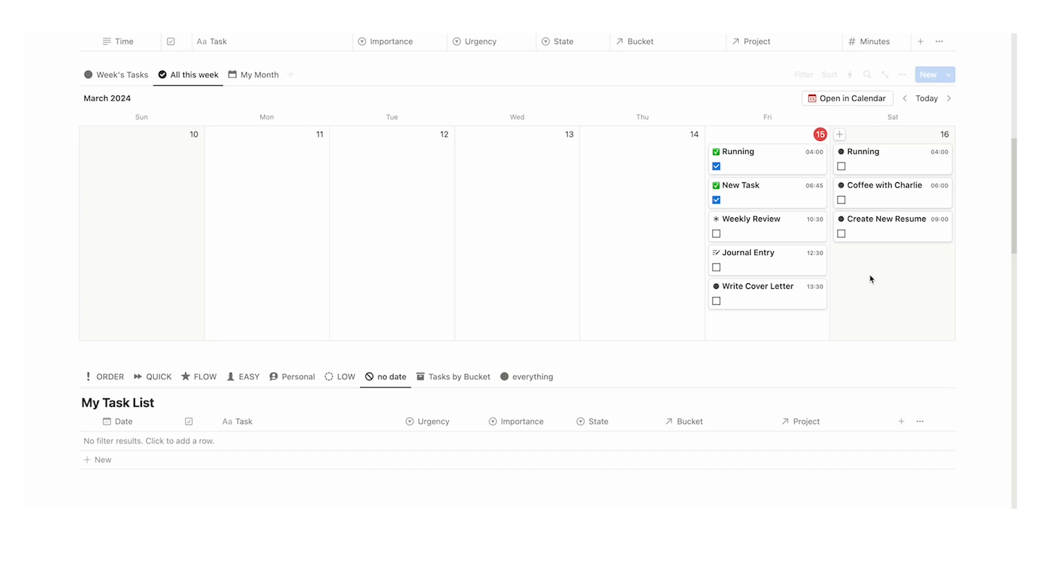
# Step: Open March 15's New Task page to check its Notion Cal Time value, and close it again
pyautogui.click(749, 186)
pyautogui.scroll(-3, 542, 200)
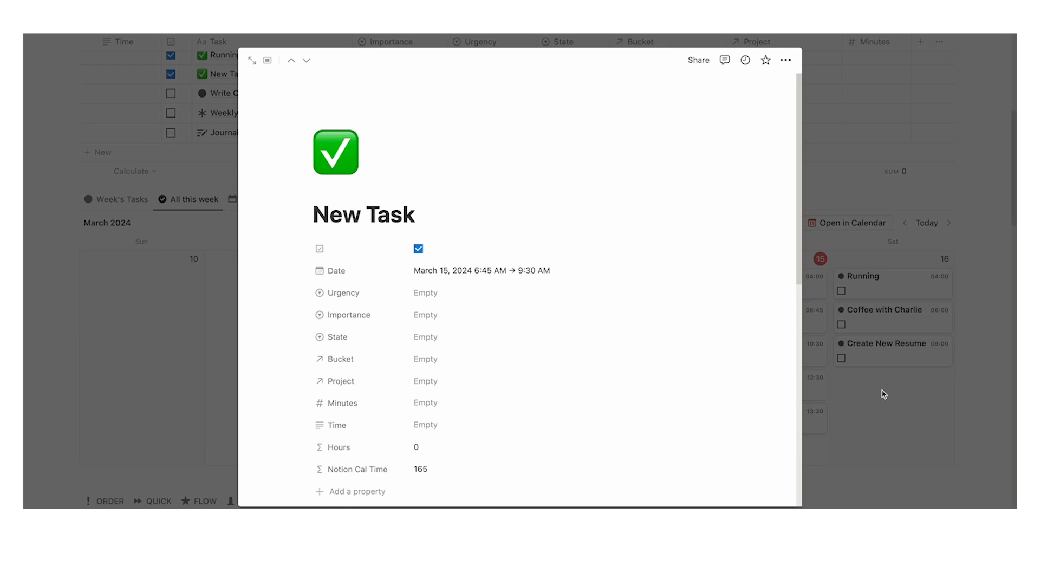
pyautogui.click(882, 395)
# Step: Open the Time Track page from the Workspaces gallery as a full page
pyautogui.scroll(-13, 819, 303)
pyautogui.scroll(-8, 818, 283)
pyautogui.scroll(2, 864, 306)
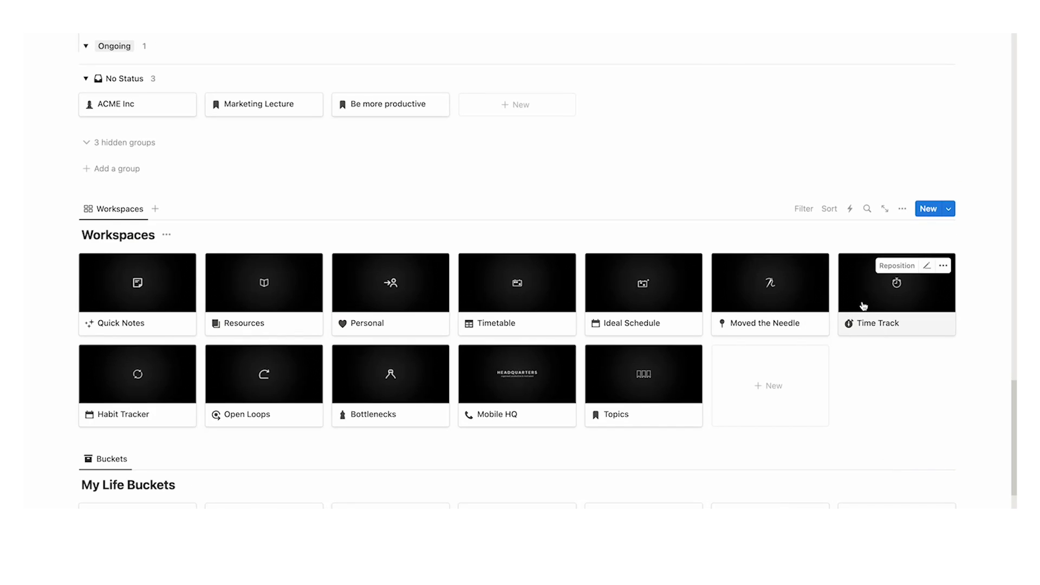
pyautogui.click(865, 307)
pyautogui.click(260, 60)
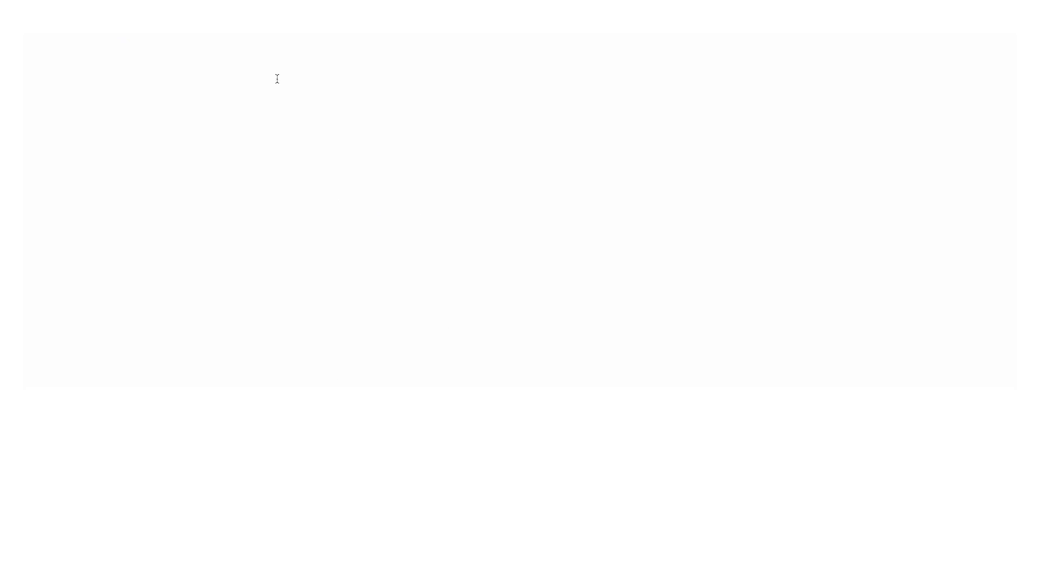
pyautogui.scroll(-3, 457, 151)
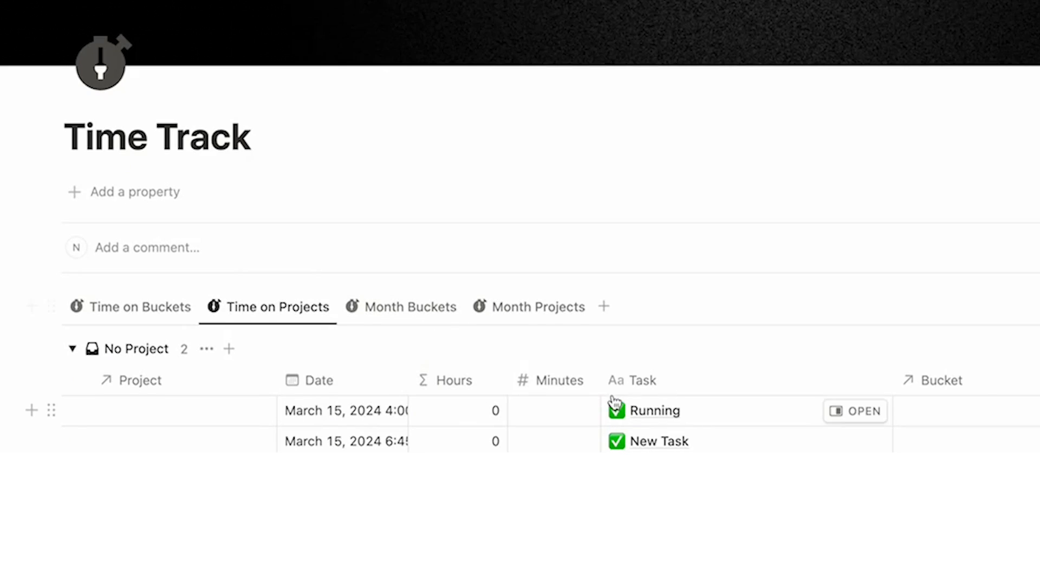
# Step: Show the hidden Notion Cal Time property in the Time on Projects table view
pyautogui.scroll(-1, 434, 320)
pyautogui.scroll(-1, 702, 420)
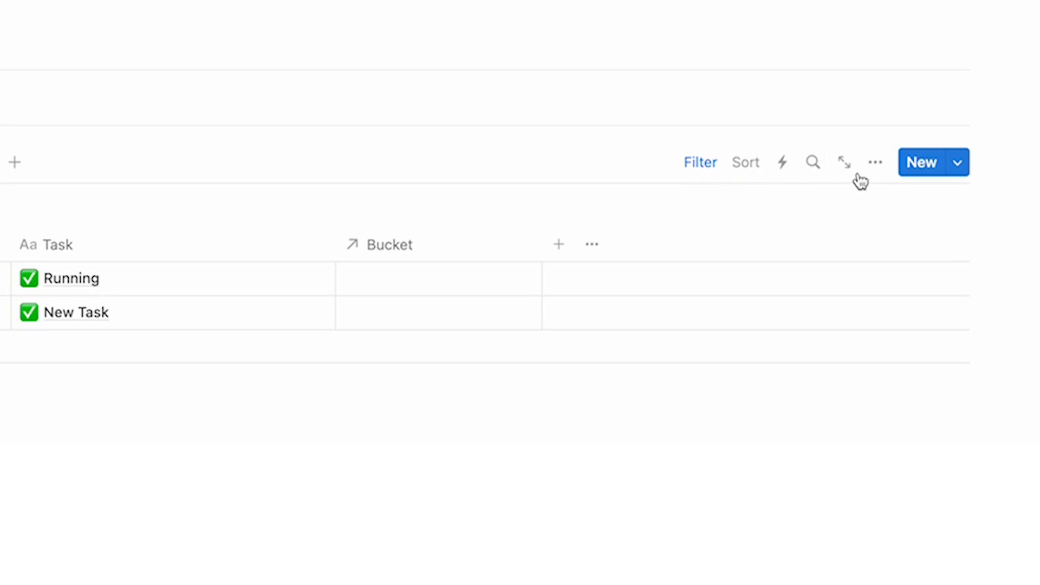
pyautogui.click(876, 174)
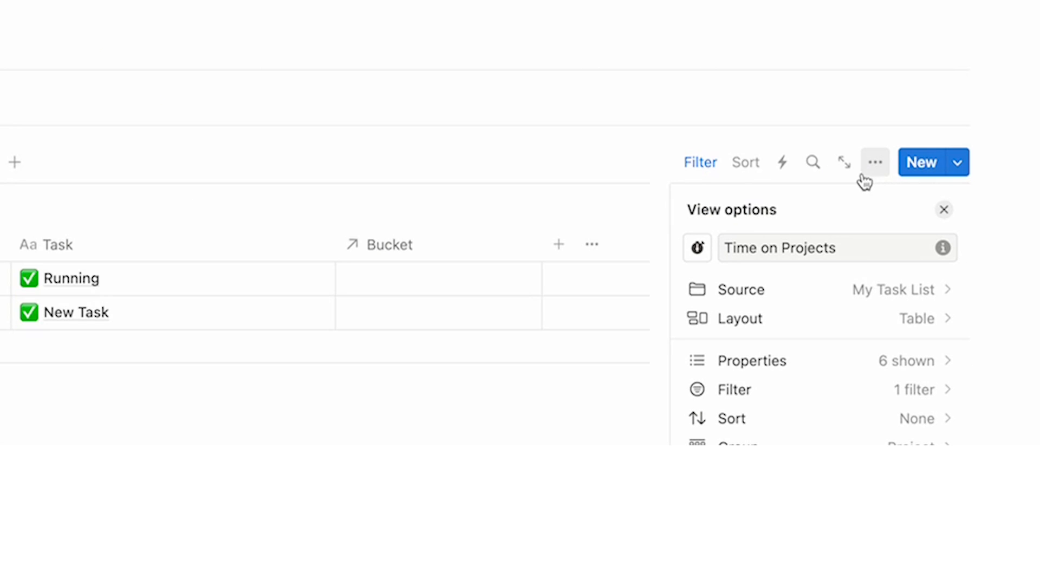
pyautogui.click(786, 372)
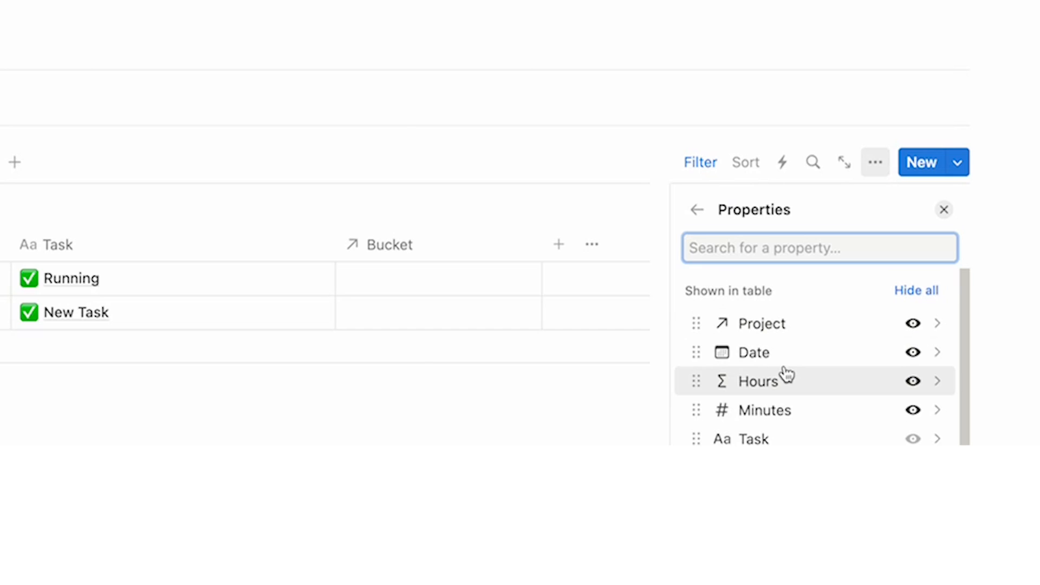
pyautogui.scroll(-3, 787, 376)
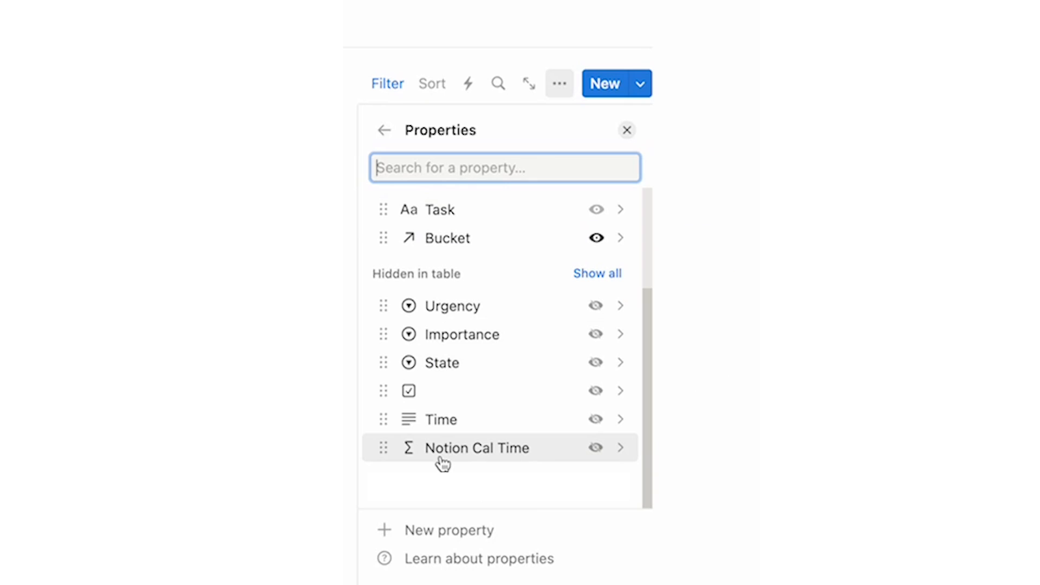
pyautogui.click(595, 448)
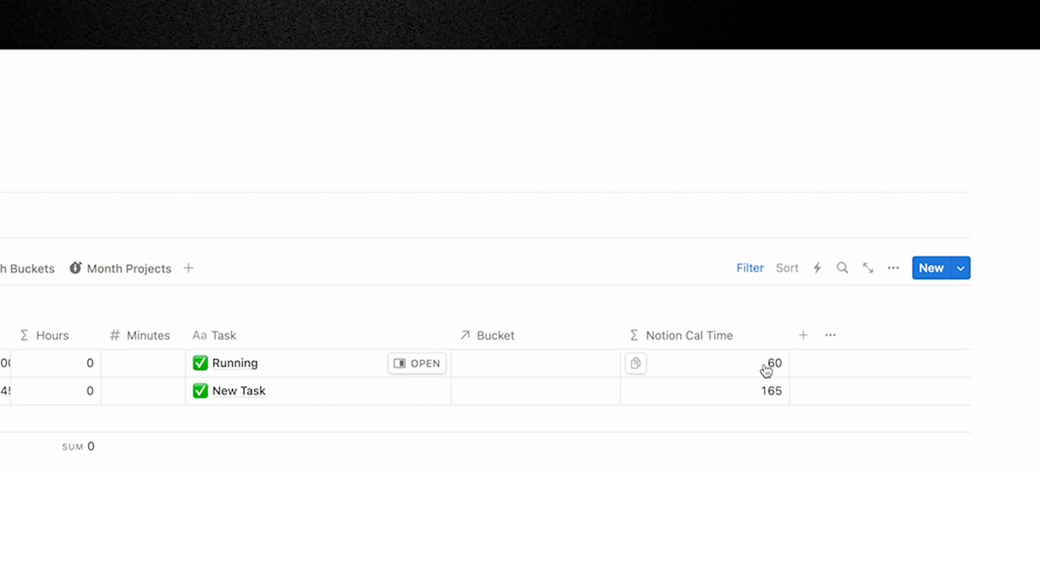
# Step: Move the Notion Cal Time column directly before Bucket and narrow the Task column
pyautogui.moveTo(687, 344); pyautogui.dragTo(612, 347)
pyautogui.moveTo(452, 341); pyautogui.dragTo(371, 336)
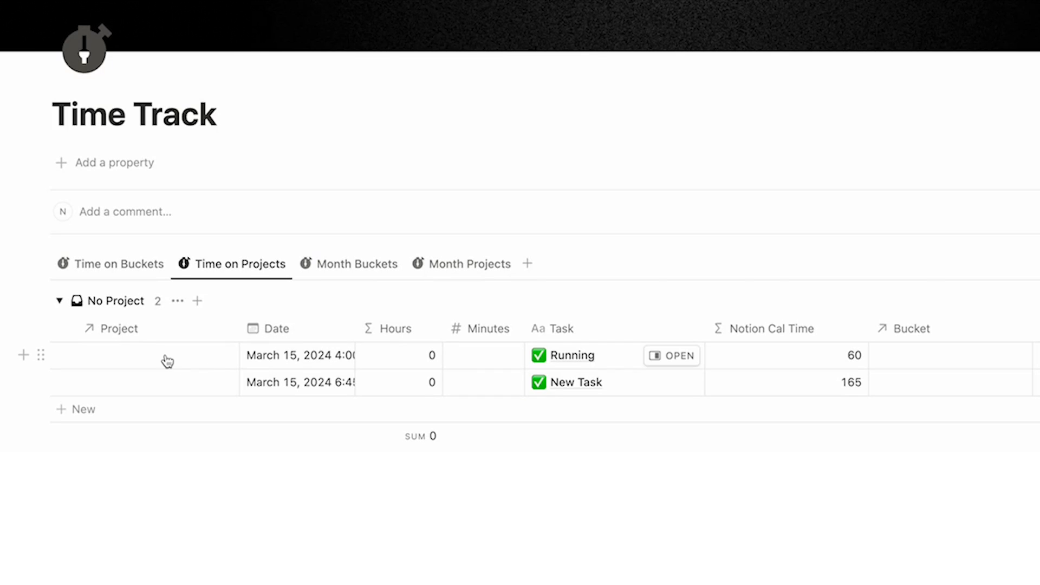
# Step: Link the Running task to the Marathon project in the Time on Projects table
pyautogui.click(150, 357)
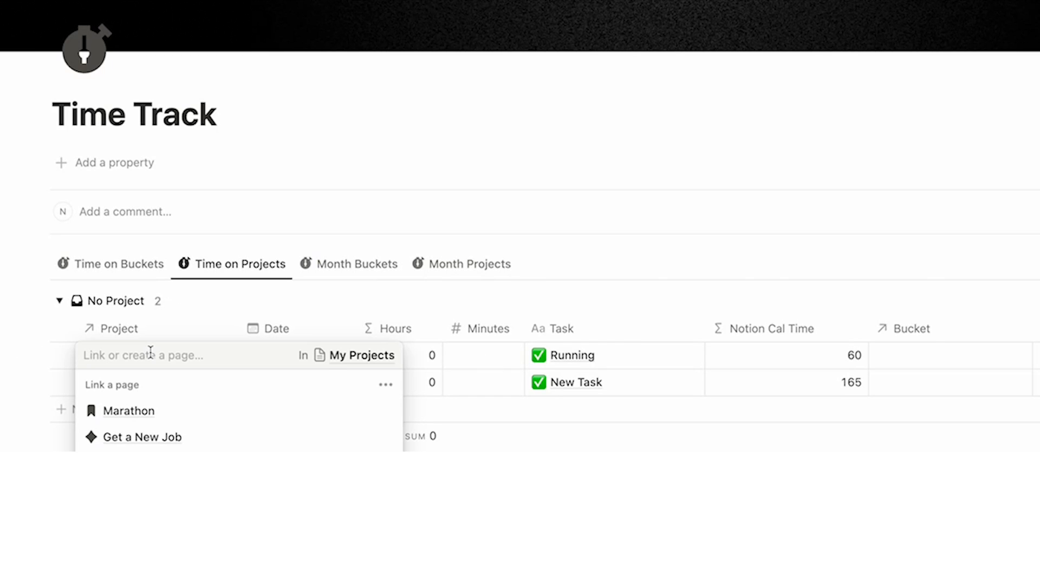
pyautogui.click(177, 413)
pyautogui.click(653, 441)
pyautogui.scroll(-2, 623, 286)
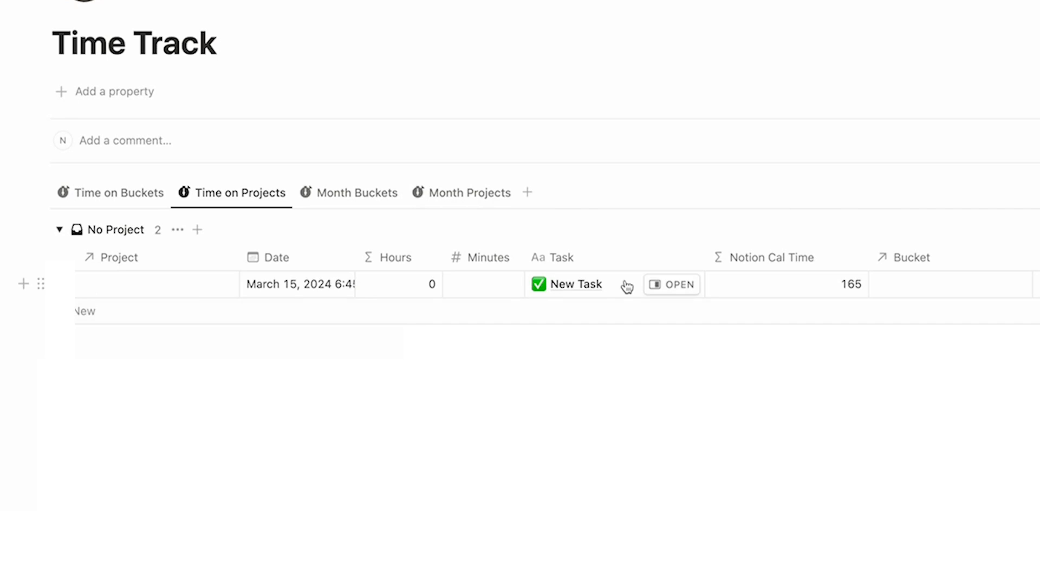
# Step: Link New Task to the Get a New Job project in the Time on Projects table
pyautogui.click(188, 287)
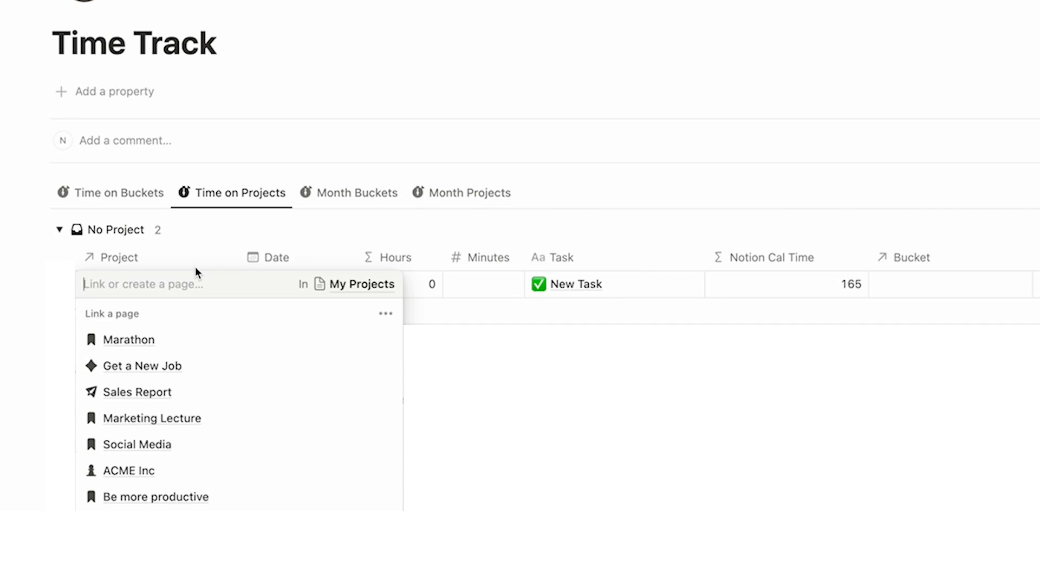
pyautogui.click(242, 366)
pyautogui.press('Escape')
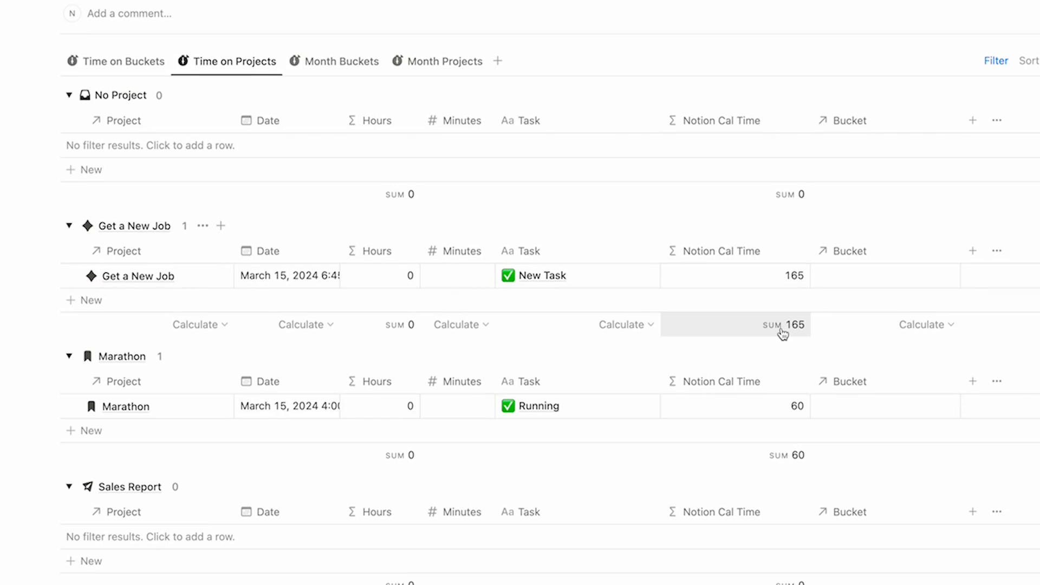
# Step: Return to the Headquarters page and look over its my day today task table and weekly calendar
pyautogui.scroll(5, 424, 420)
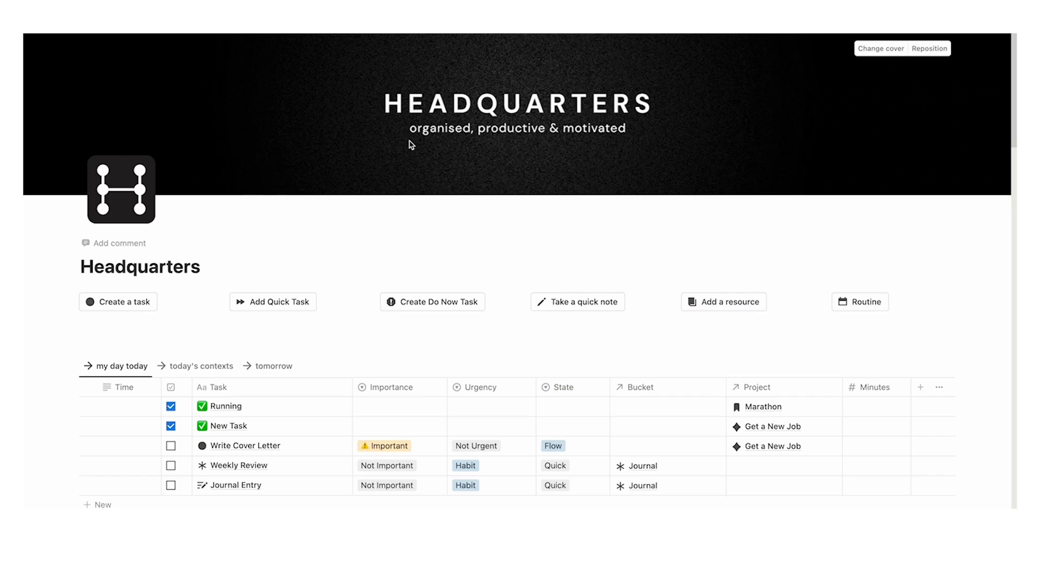
pyautogui.scroll(-10, 426, 144)
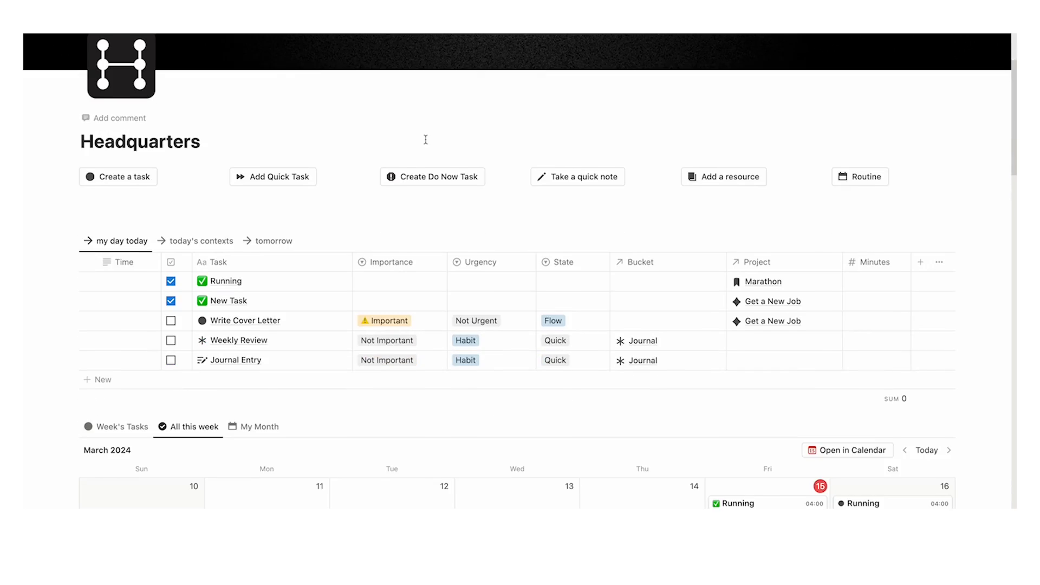